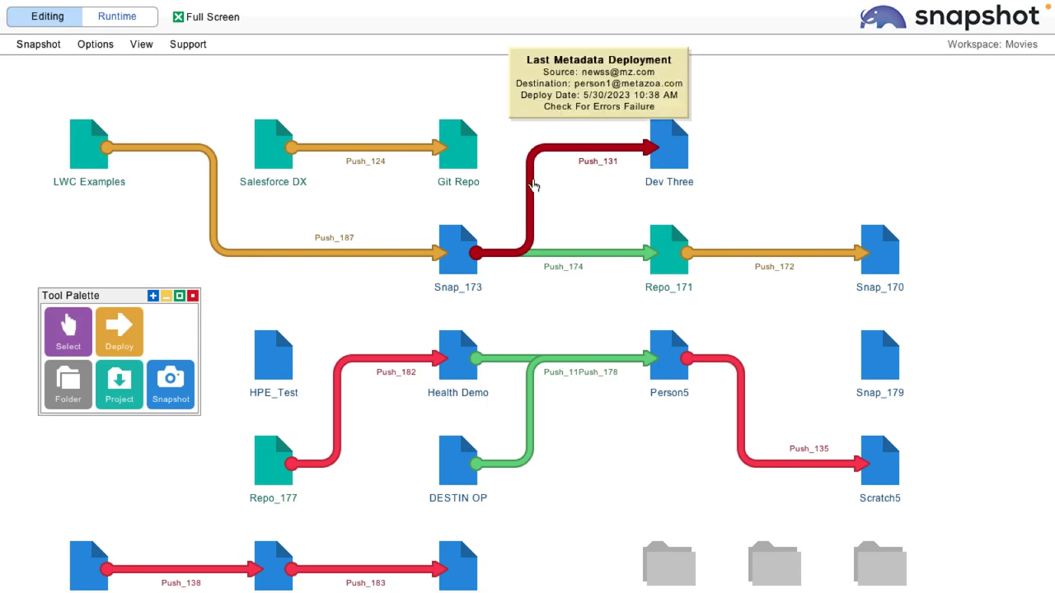
Open the metadata deployment for Push_131 and validate it with Check For Errors Without Making Changes.
{"action": "right_click", "coordinate": [531, 183]}
{"action": "left_click", "coordinate": [577, 120]}
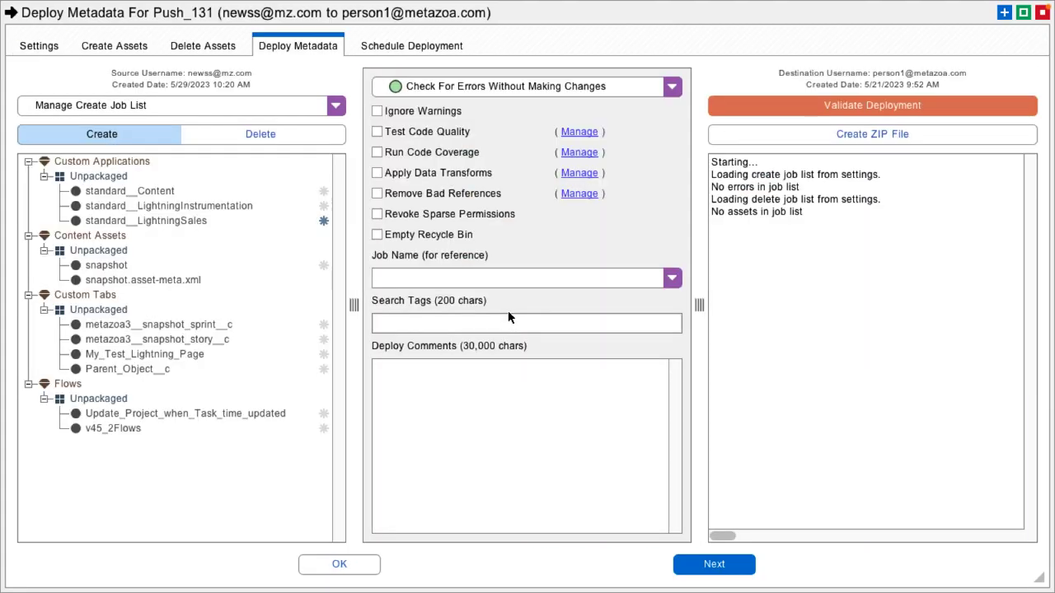
{"action": "left_click", "coordinate": [867, 107]}
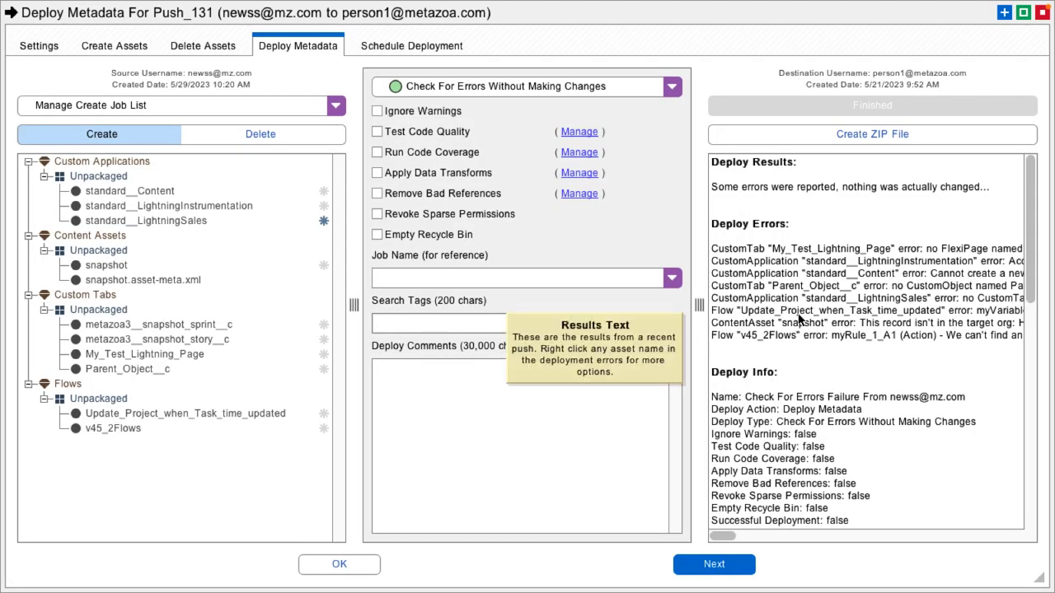
Have OpenAI Chat explain the standard__Content namespace error and ask the follow-up question "what is a standard namespace?".
{"action": "right_click", "coordinate": [806, 285]}
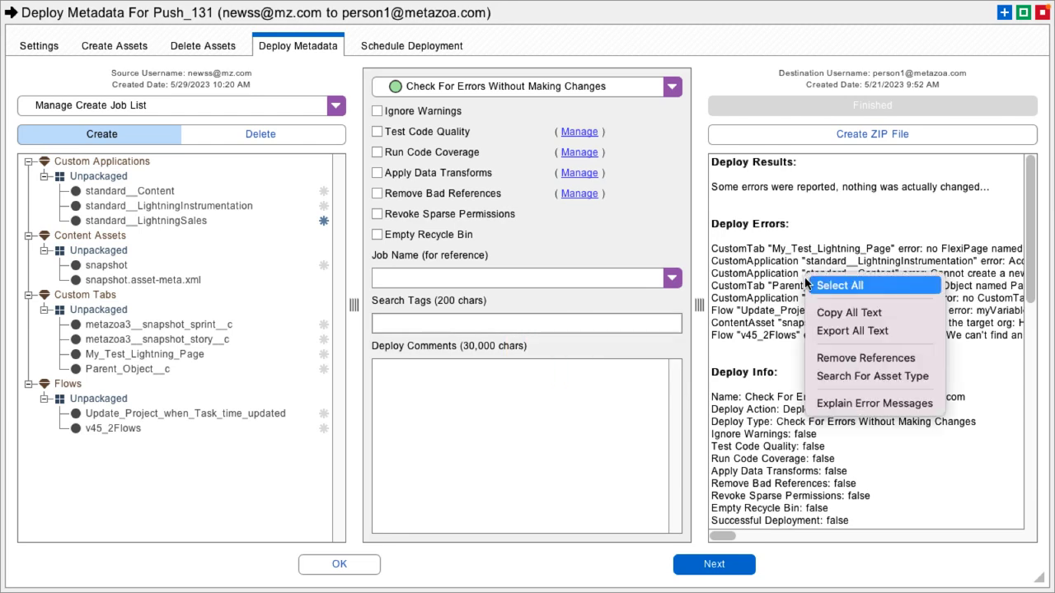
{"action": "left_click", "coordinate": [852, 403]}
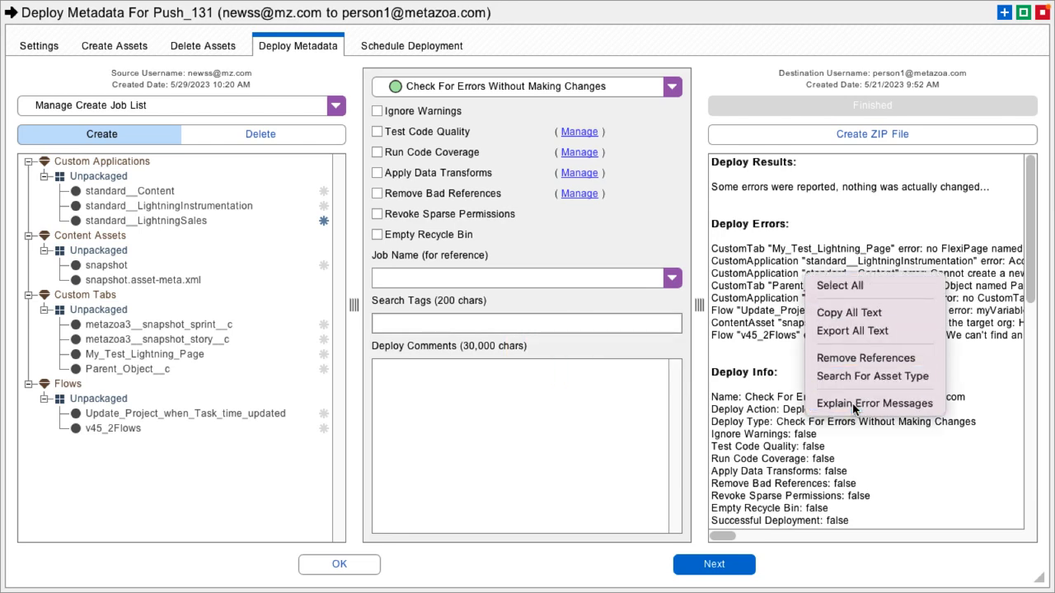
{"action": "left_click", "coordinate": [857, 105]}
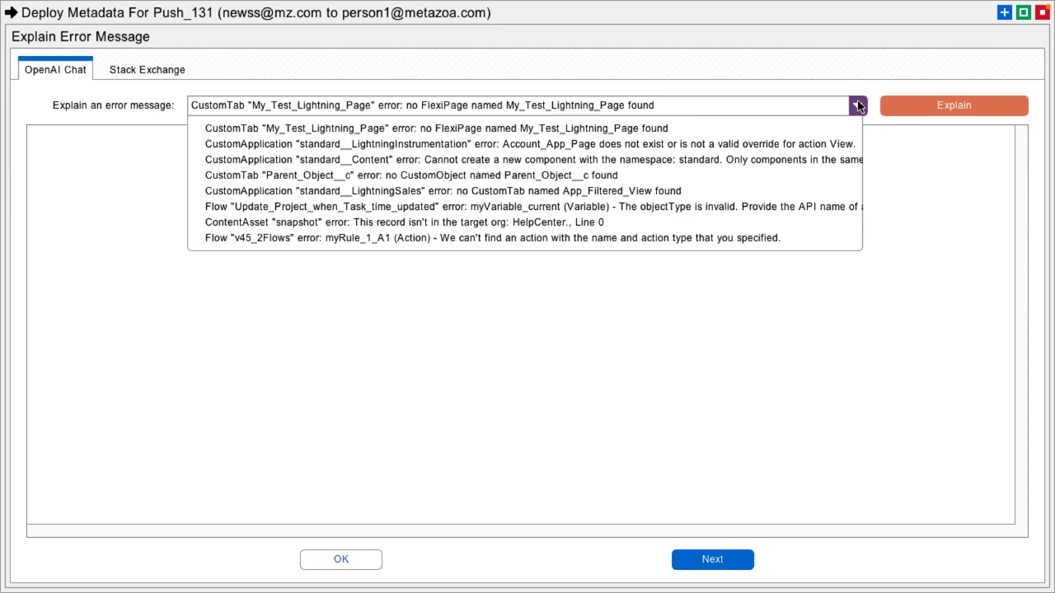
{"action": "left_click", "coordinate": [788, 161]}
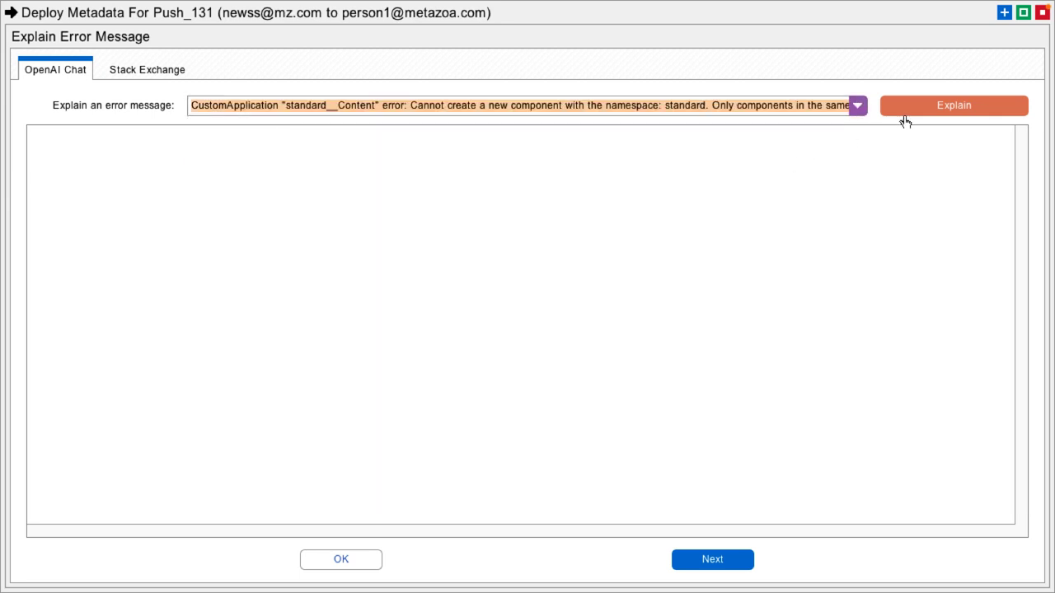
{"action": "left_click", "coordinate": [928, 105]}
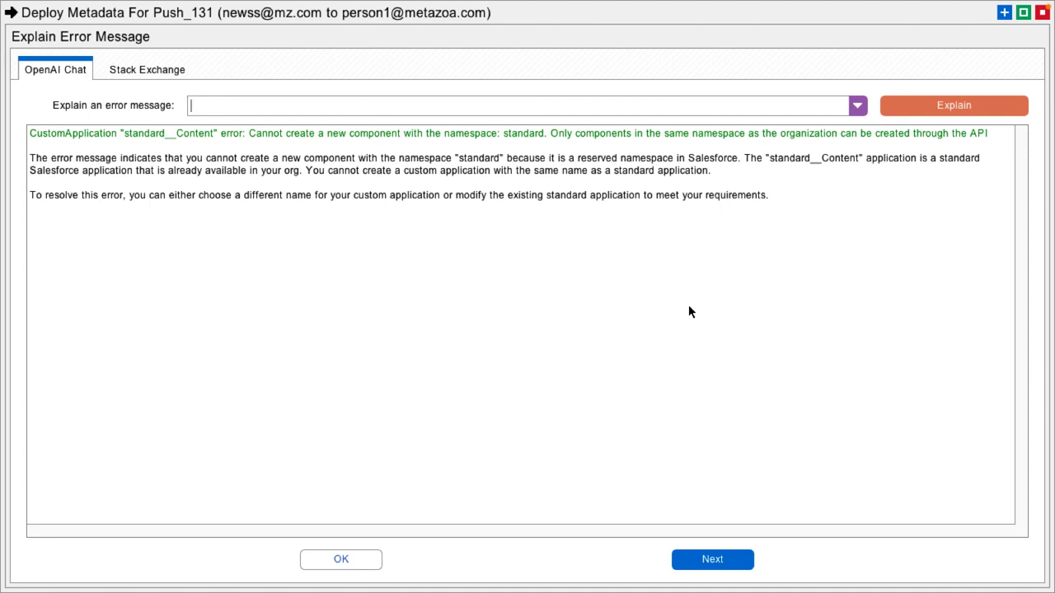
{"action": "type", "text": "what is a standard namespace?"}
{"action": "key", "text": "Return"}
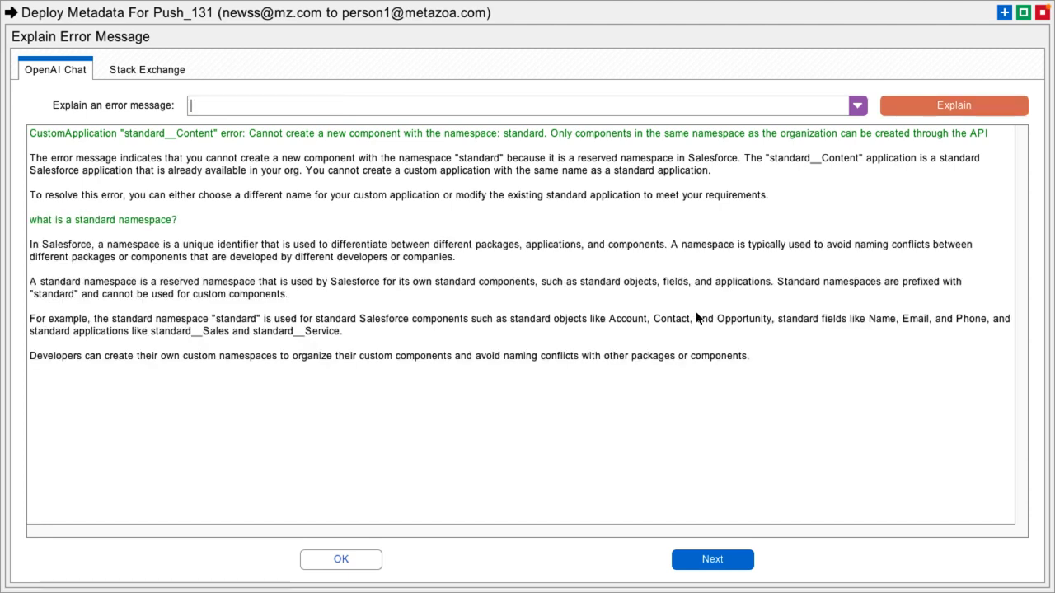
Look up the Parent_Object__c CustomTab error on Stack Exchange, showing both questions and answers.
{"action": "left_click", "coordinate": [139, 71]}
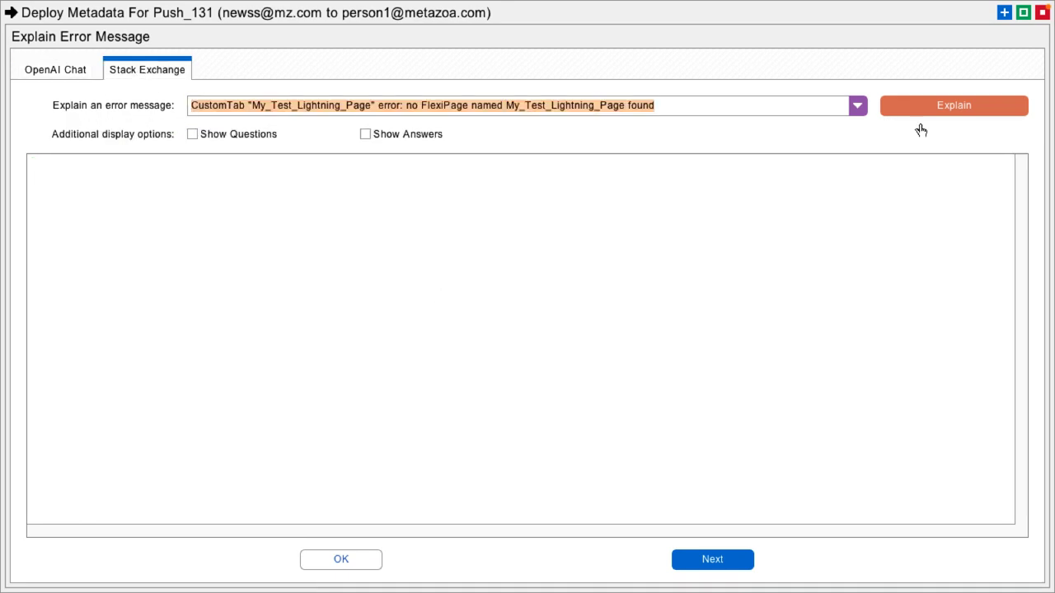
{"action": "left_click", "coordinate": [858, 105]}
{"action": "left_click", "coordinate": [615, 176]}
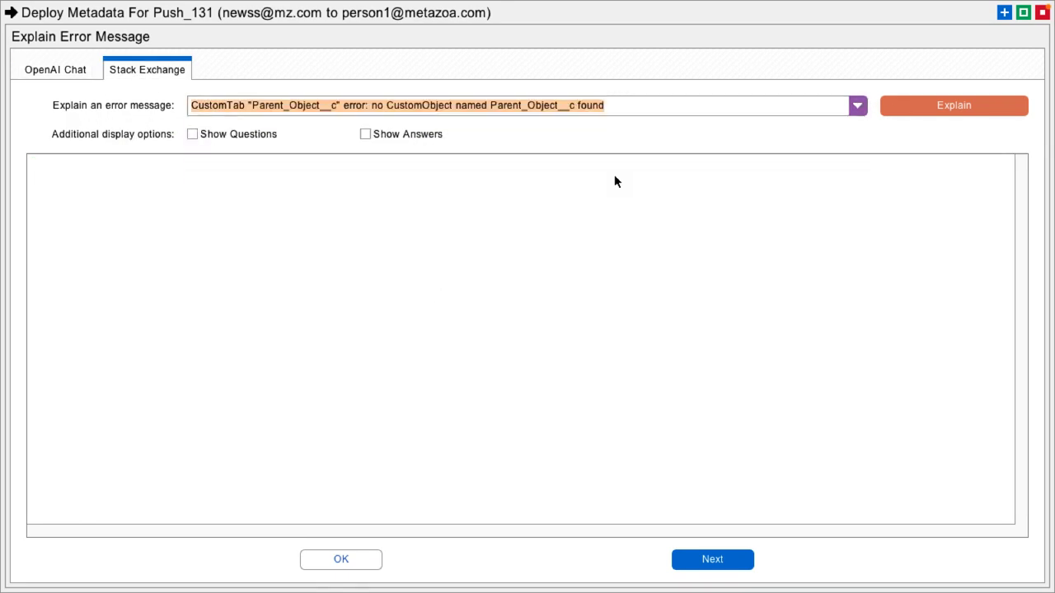
{"action": "left_click", "coordinate": [949, 120]}
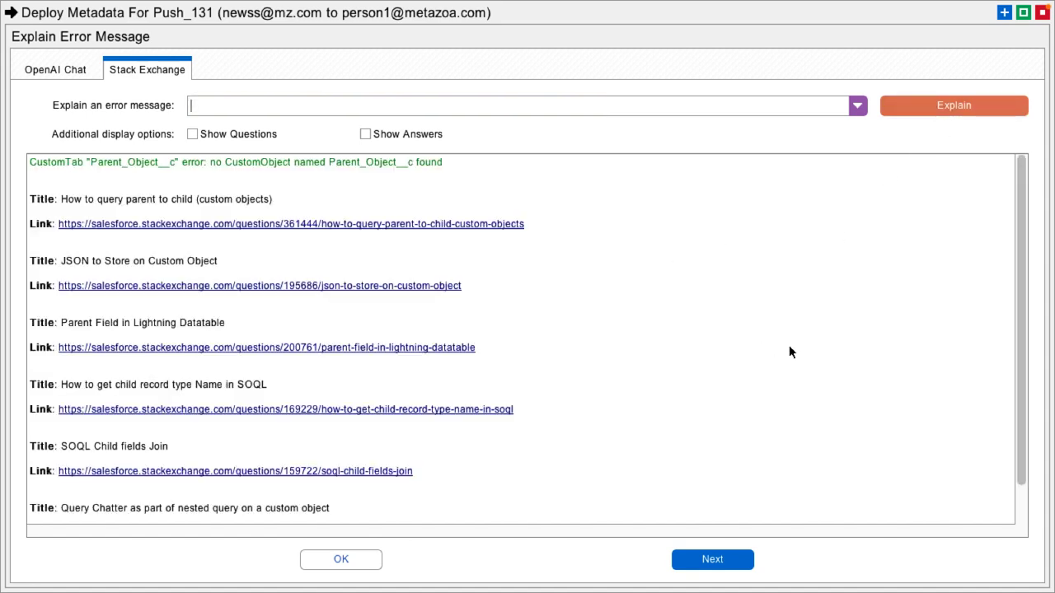
{"action": "left_click", "coordinate": [224, 133]}
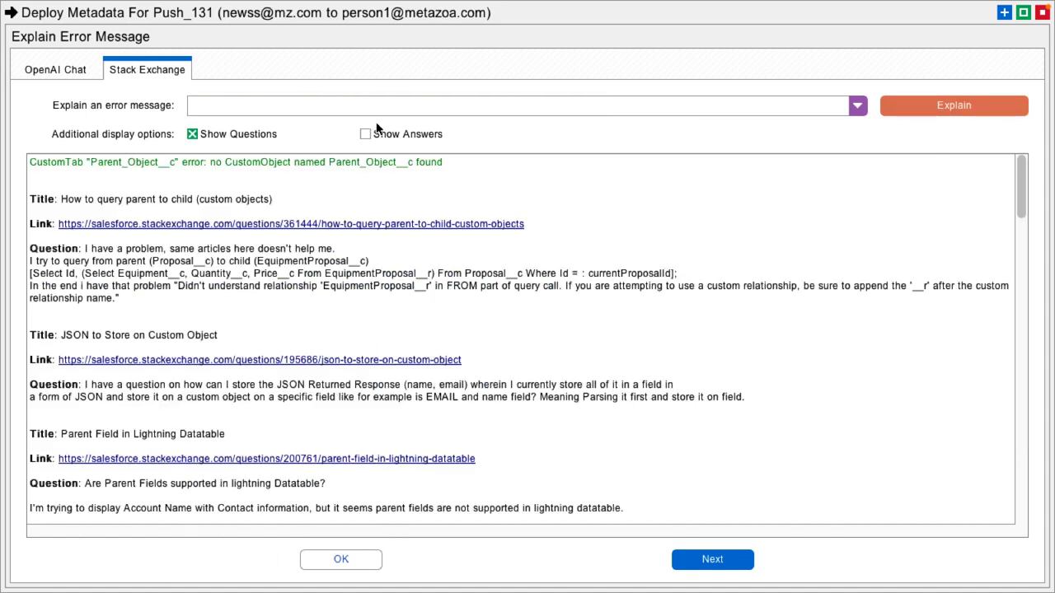
{"action": "left_click", "coordinate": [365, 134]}
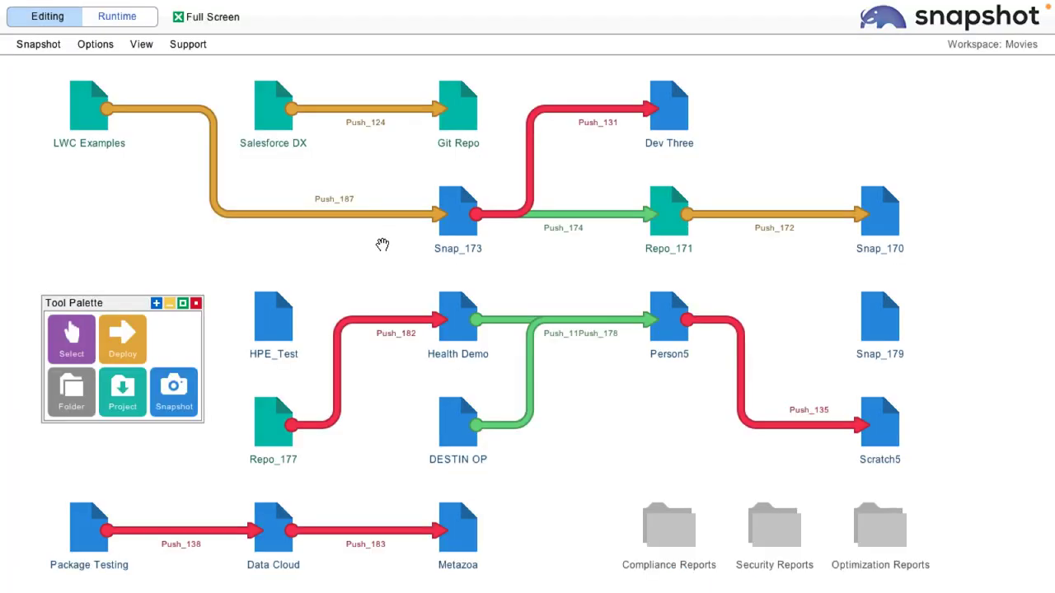
Start building a new dataset named hjhgjhghjhg for Push_131 with a new template, and proceed to selecting parent objects.
{"action": "right_click", "coordinate": [531, 134]}
{"action": "mouse_move", "coordinate": [558, 261]}
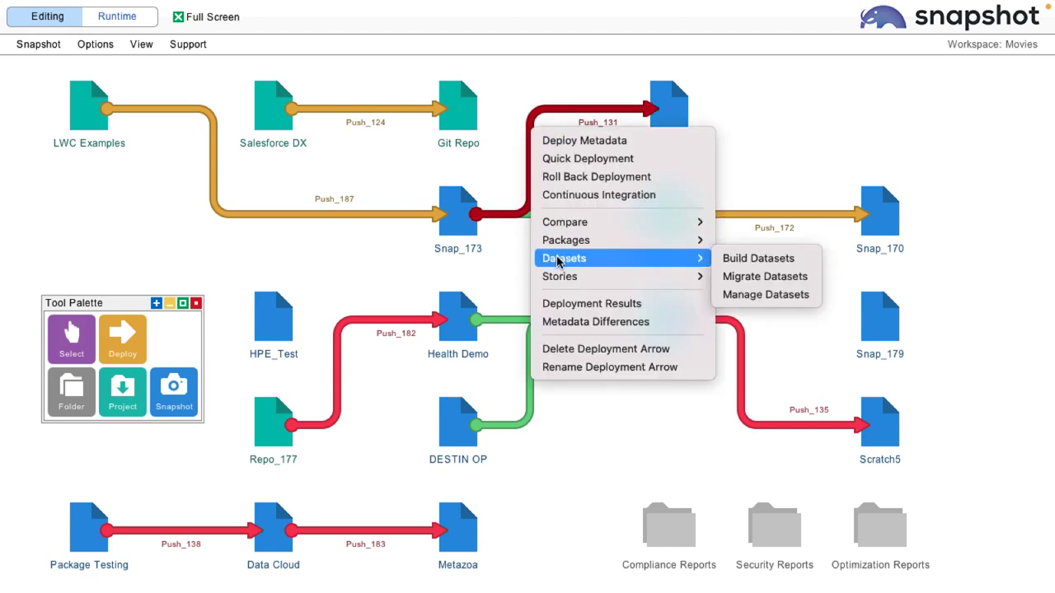
{"action": "left_click", "coordinate": [758, 259]}
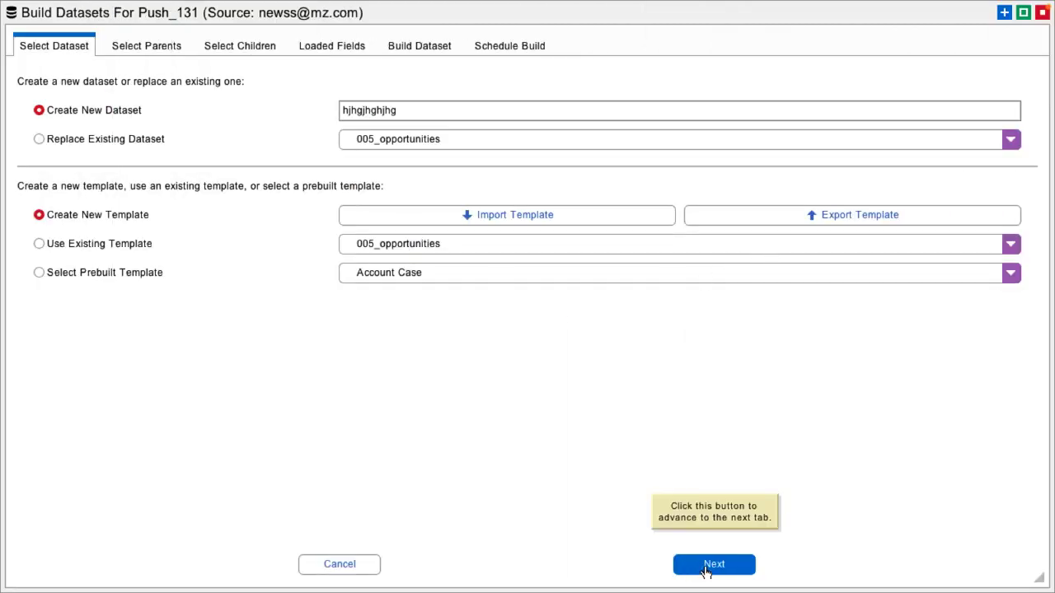
{"action": "left_click", "coordinate": [709, 566]}
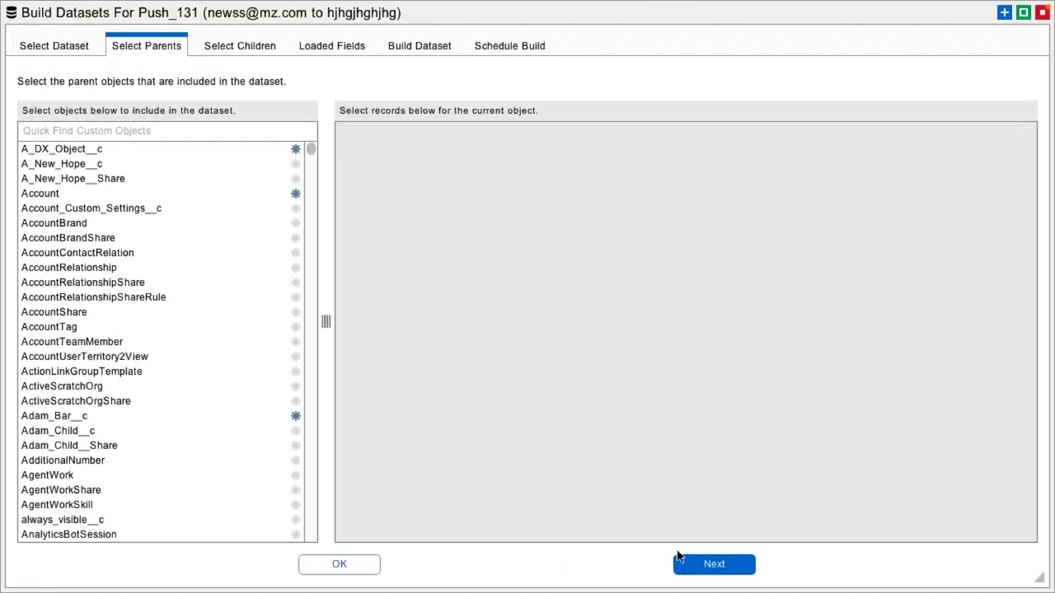
Choose SOQL as the record selection method for the Account parent object.
{"action": "left_click", "coordinate": [105, 193]}
{"action": "left_click", "coordinate": [760, 137]}
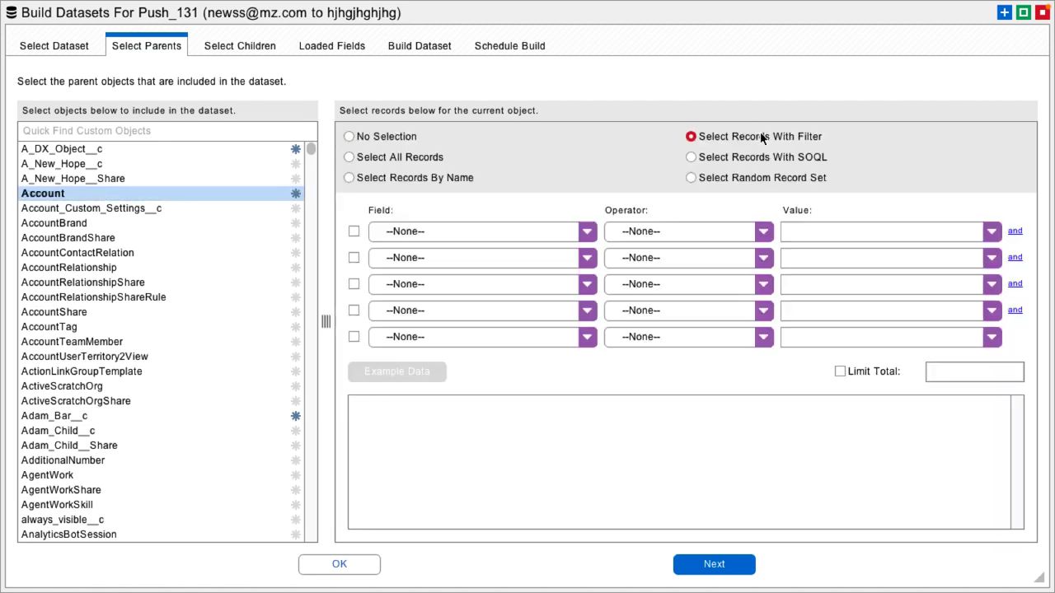
{"action": "left_click", "coordinate": [457, 179]}
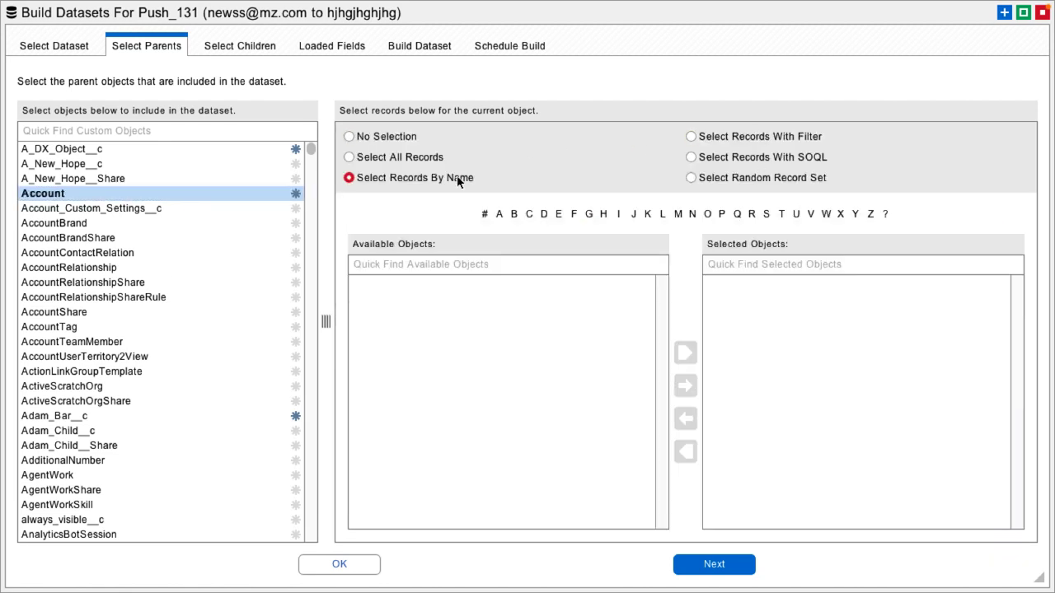
{"action": "left_click", "coordinate": [792, 158]}
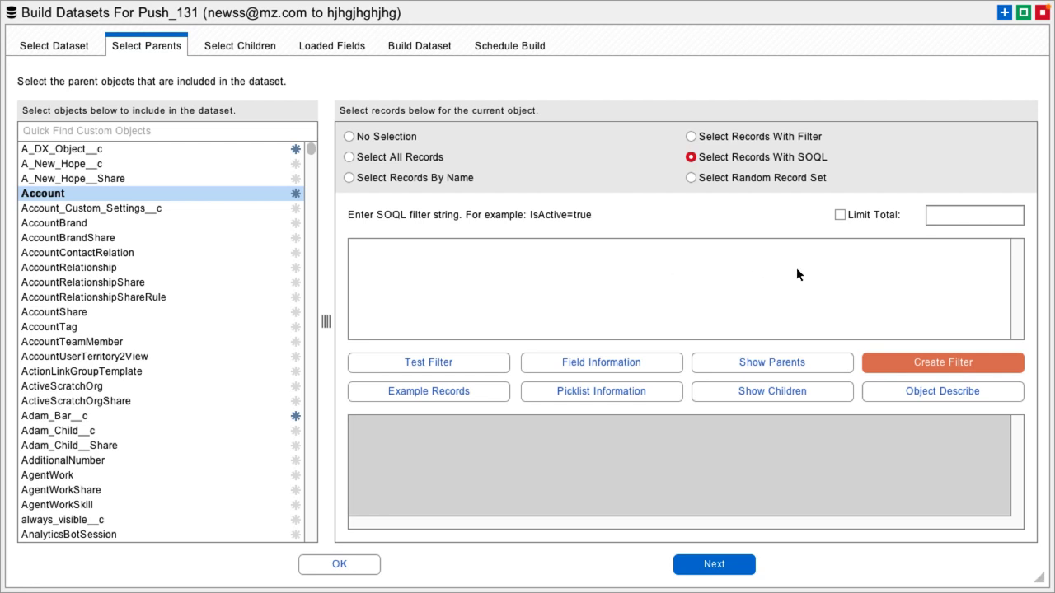
Generate an Account SOQL filter from the description "find all the accounts that are referenced by contacts", apply it and test it.
{"action": "left_click", "coordinate": [918, 367]}
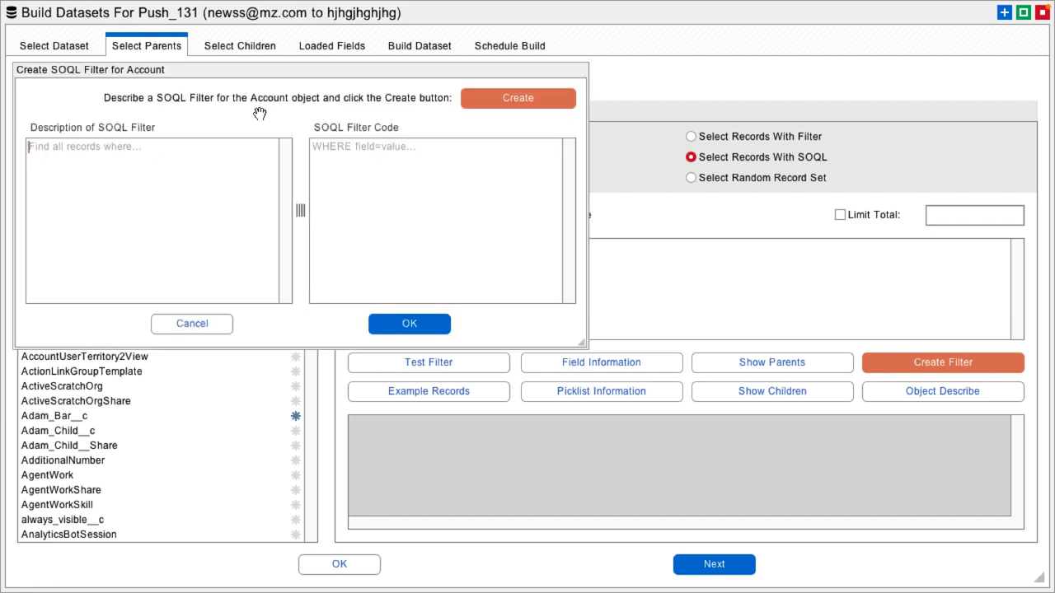
{"action": "left_click", "coordinate": [142, 187]}
{"action": "type", "text": "find all"}
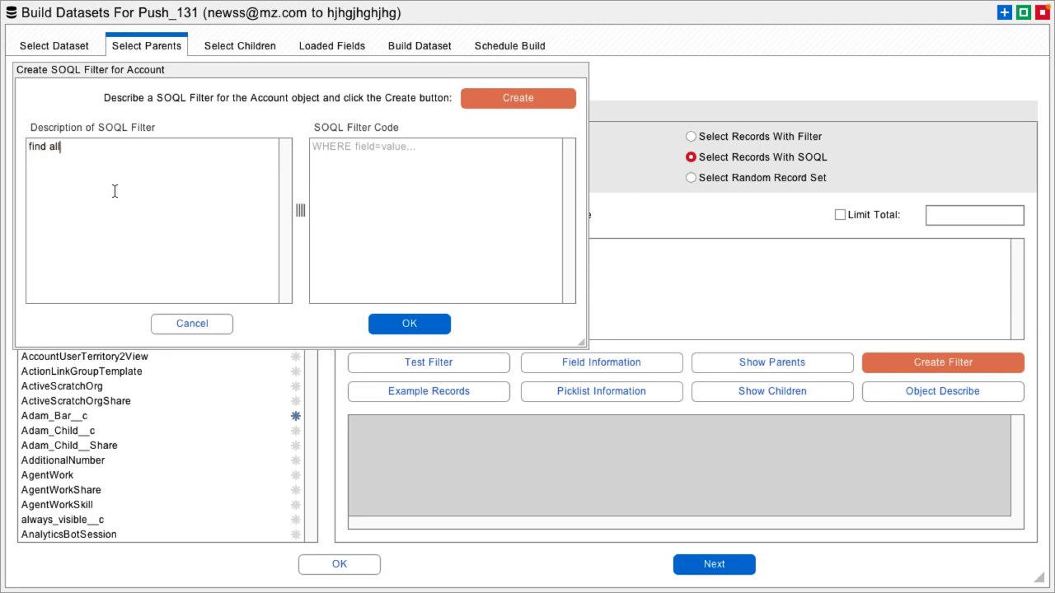
{"action": "type", "text": " the accounts that are referenced b"}
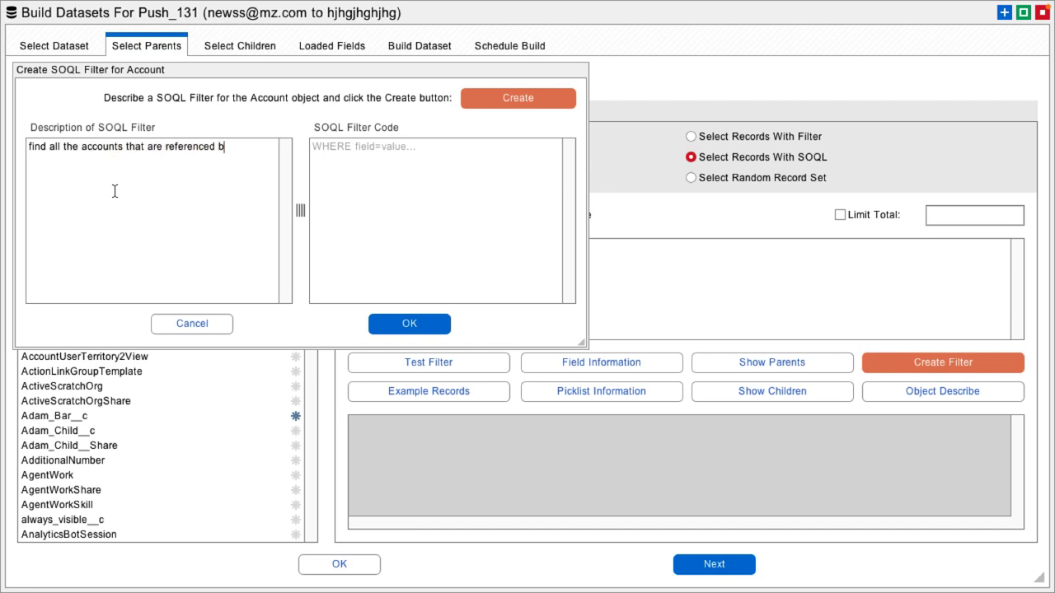
{"action": "type", "text": "y contacts"}
{"action": "left_click", "coordinate": [519, 98]}
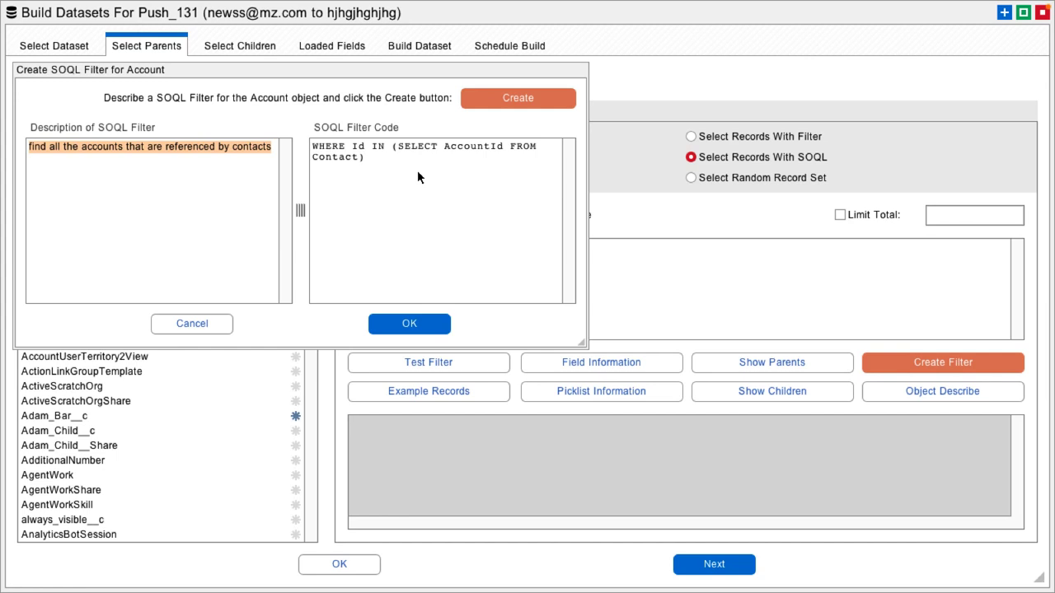
{"action": "left_click", "coordinate": [416, 324]}
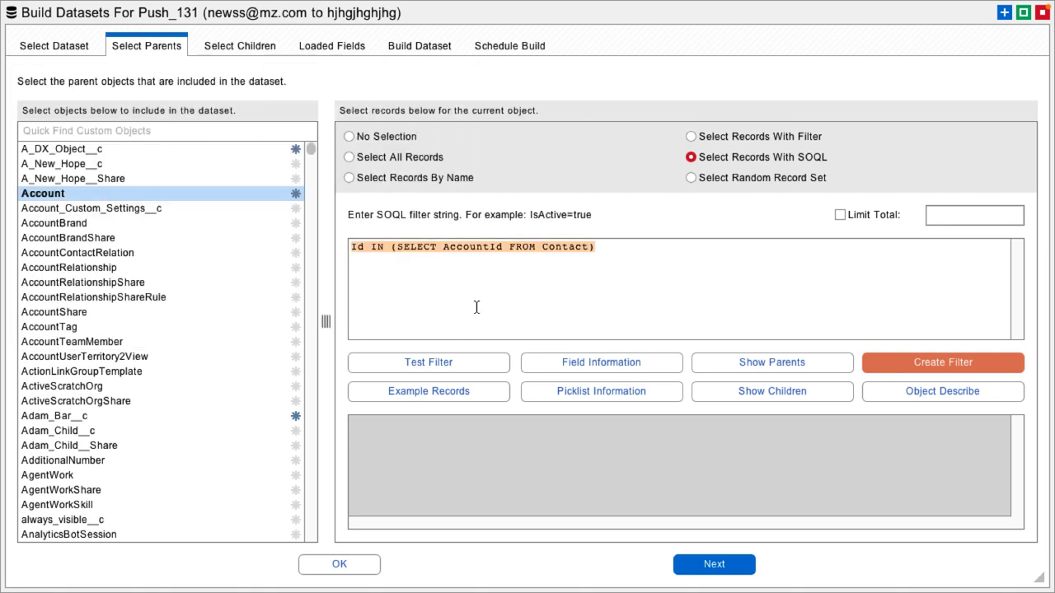
{"action": "left_click", "coordinate": [434, 365]}
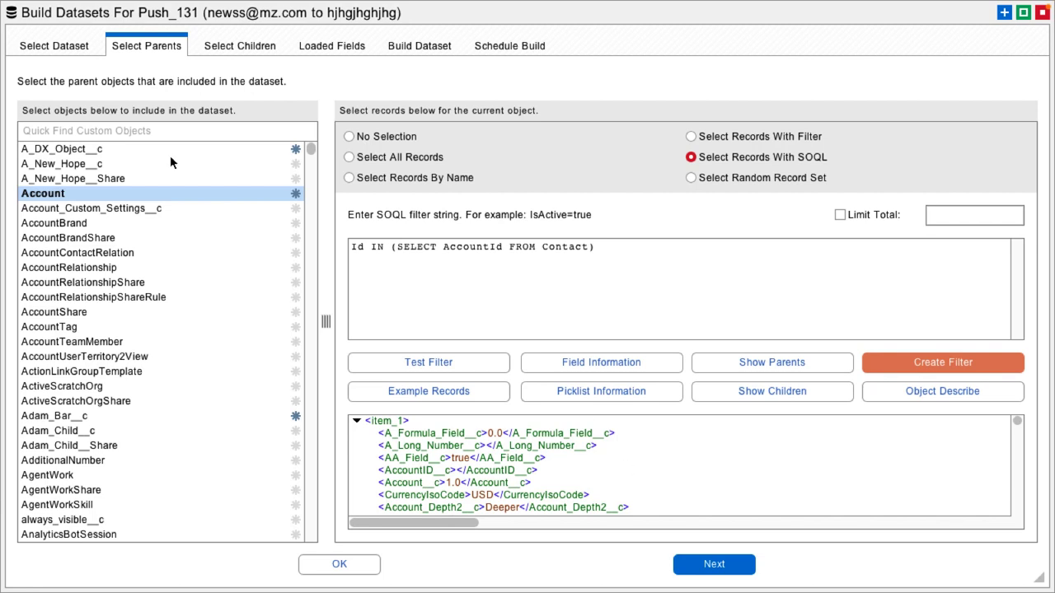
Generate a SOQL filter for the testai__c object described as "find records where the rating is warm and they are in the comouter industry".
{"action": "left_click", "coordinate": [83, 132]}
{"action": "type", "text": "test"}
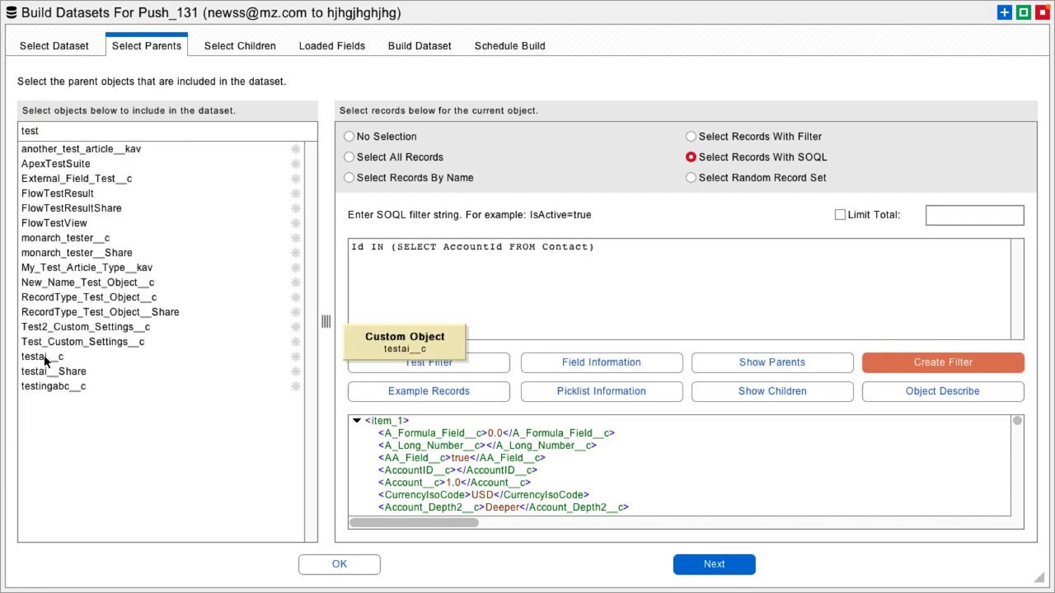
{"action": "left_click", "coordinate": [46, 360]}
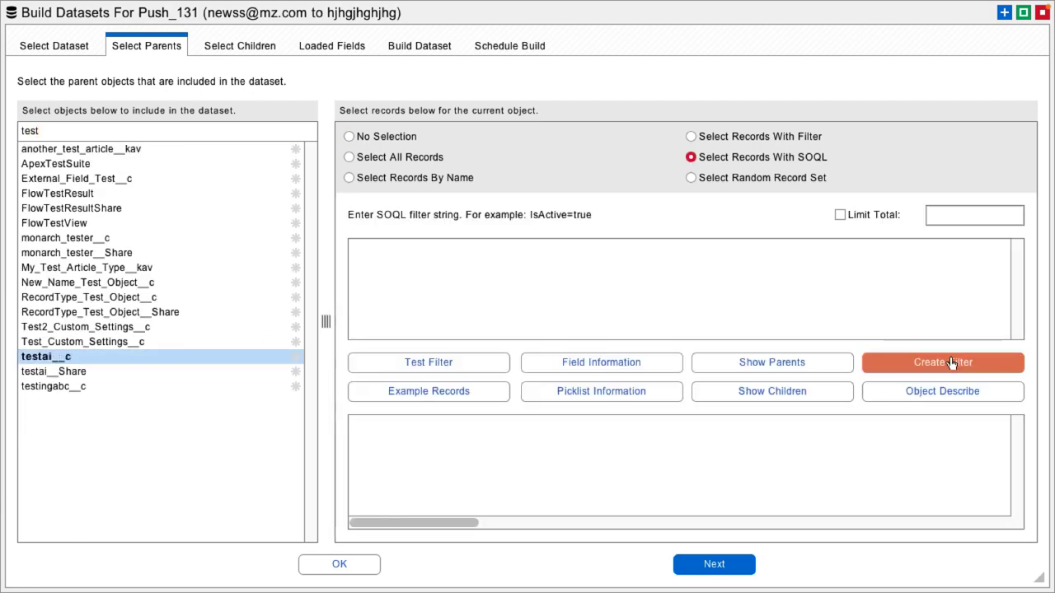
{"action": "left_click", "coordinate": [952, 363]}
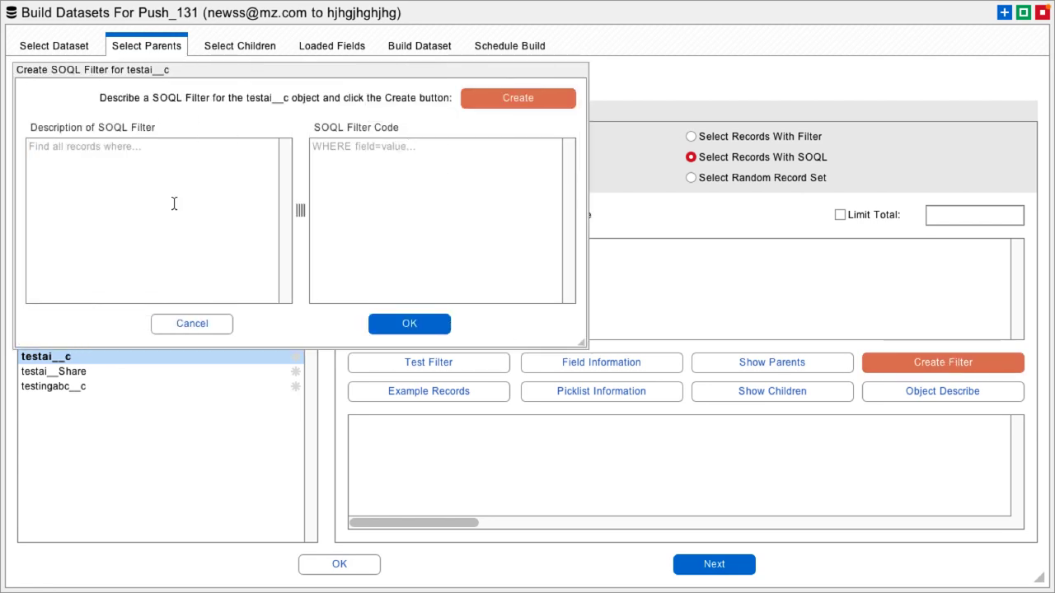
{"action": "type", "text": "find records"}
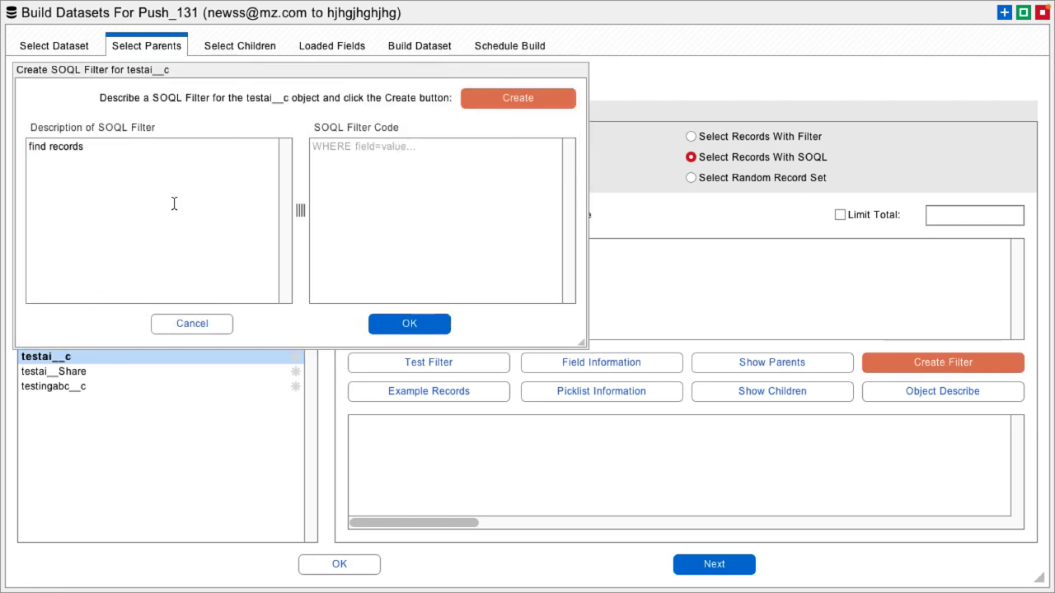
{"action": "type", "text": " where the rating"}
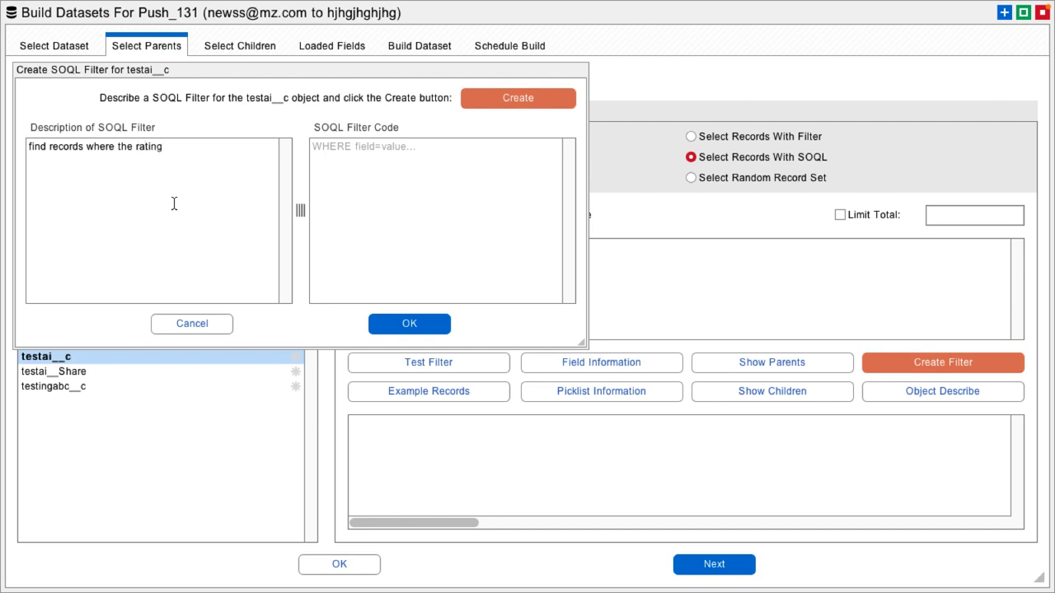
{"action": "type", "text": " is warm and they are "}
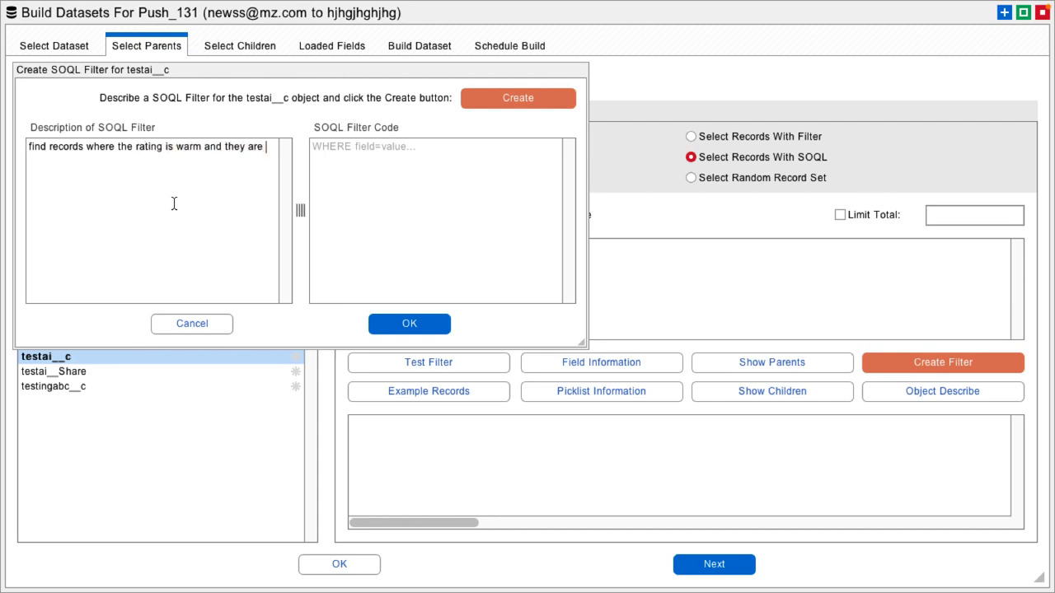
{"action": "type", "text": "in the comouter industry"}
{"action": "left_click", "coordinate": [522, 98]}
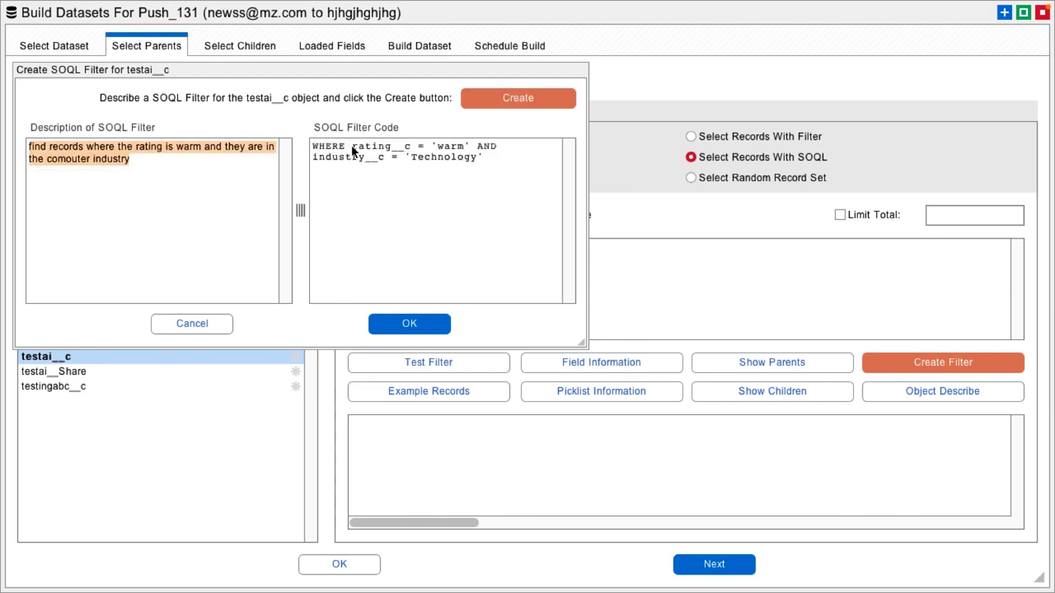
Examine the rating__c and industry__c conditions in the generated testai__c filter code.
{"action": "left_click_drag", "start_coordinate": [353, 147], "coordinate": [401, 147]}
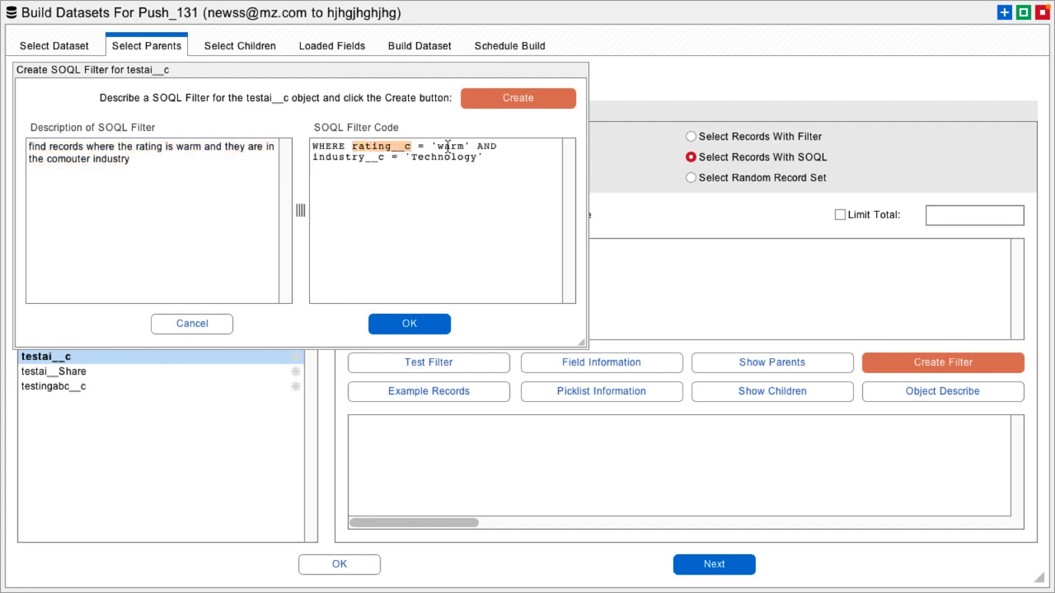
{"action": "double_click", "coordinate": [447, 147]}
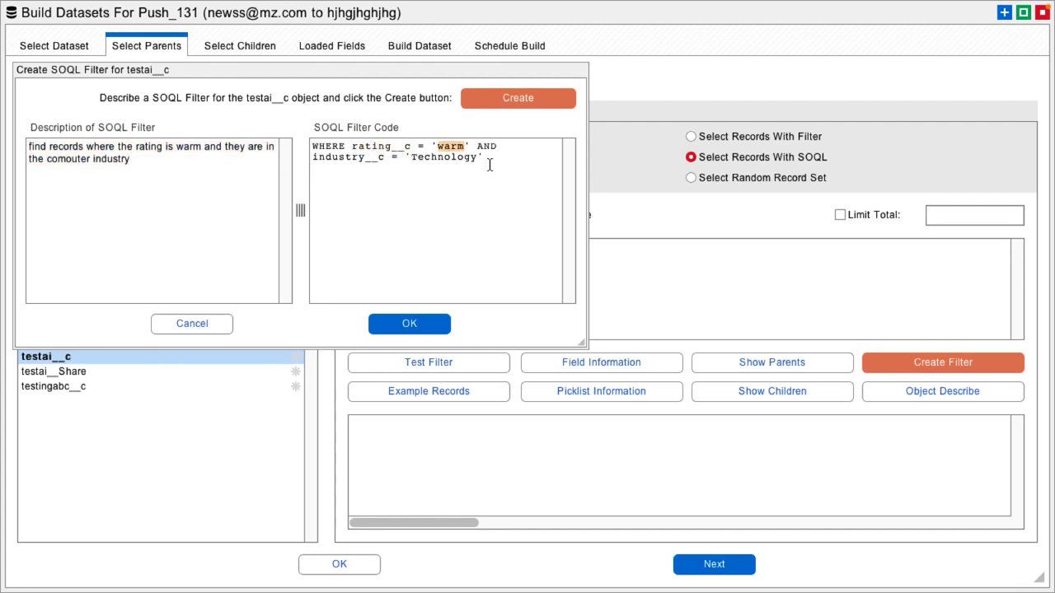
{"action": "double_click", "coordinate": [370, 160]}
{"action": "left_click", "coordinate": [381, 197]}
Extend the filter description with "but only for small companies that were started in the last year", regenerate the SOQL filter and apply it to testai__c.
{"action": "left_click", "coordinate": [171, 159]}
{"action": "type", "text": "but only for small companies that"}
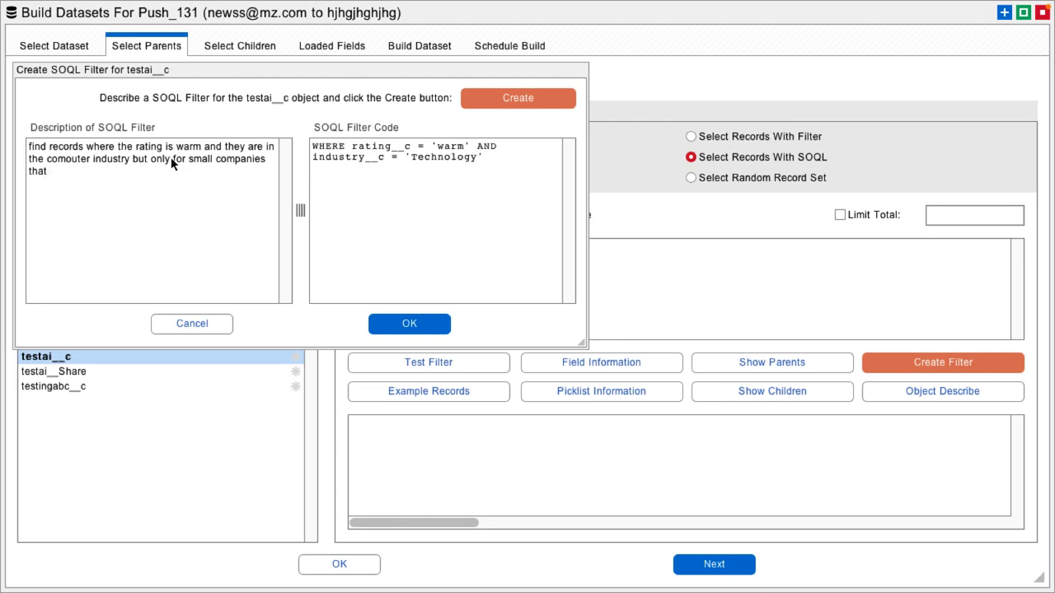
{"action": "type", "text": " were started in the last year"}
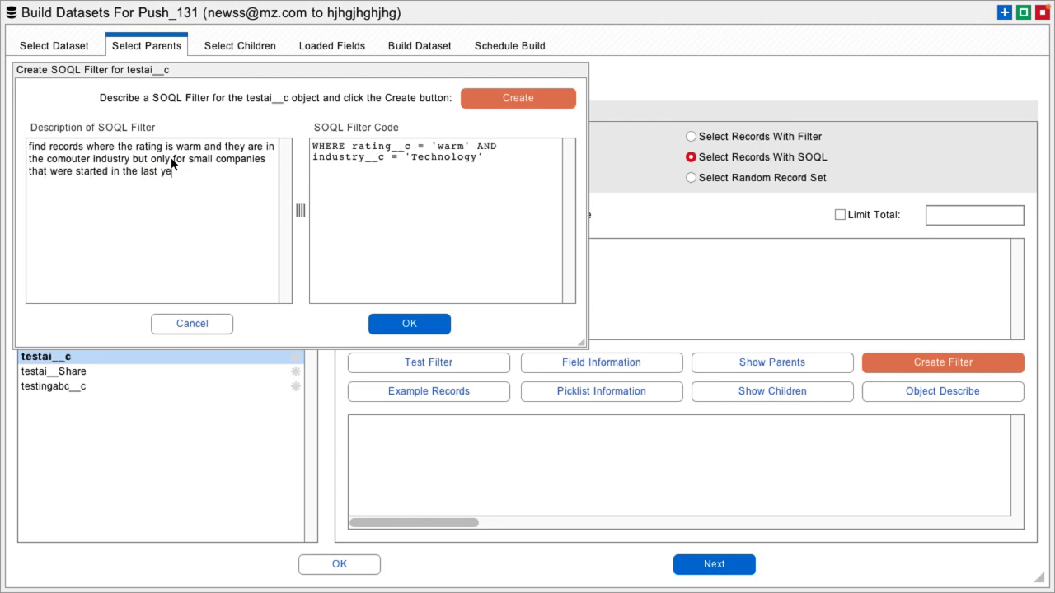
{"action": "left_click", "coordinate": [528, 98]}
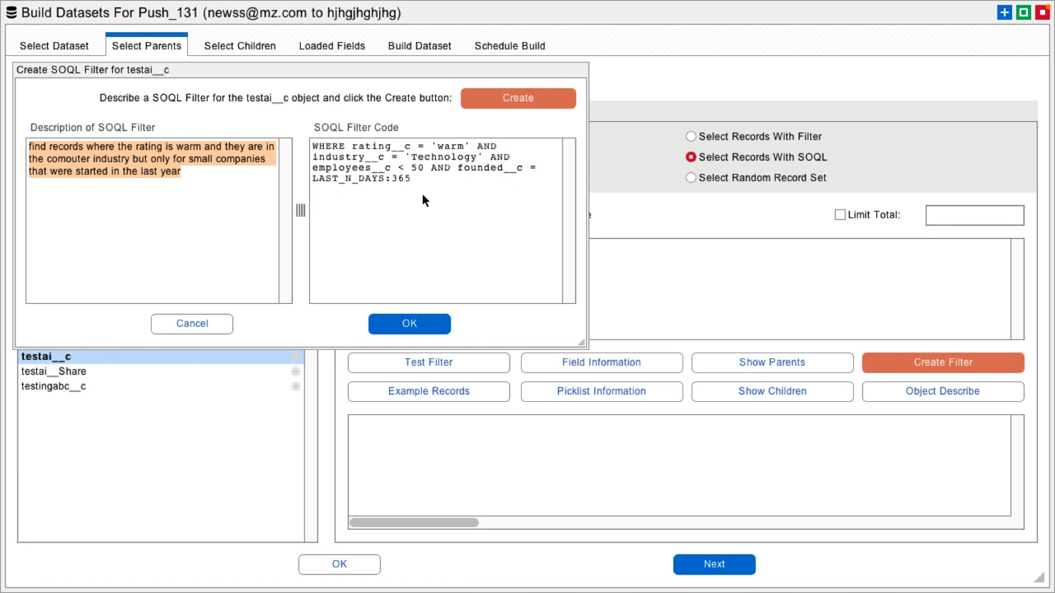
{"action": "left_click", "coordinate": [412, 325]}
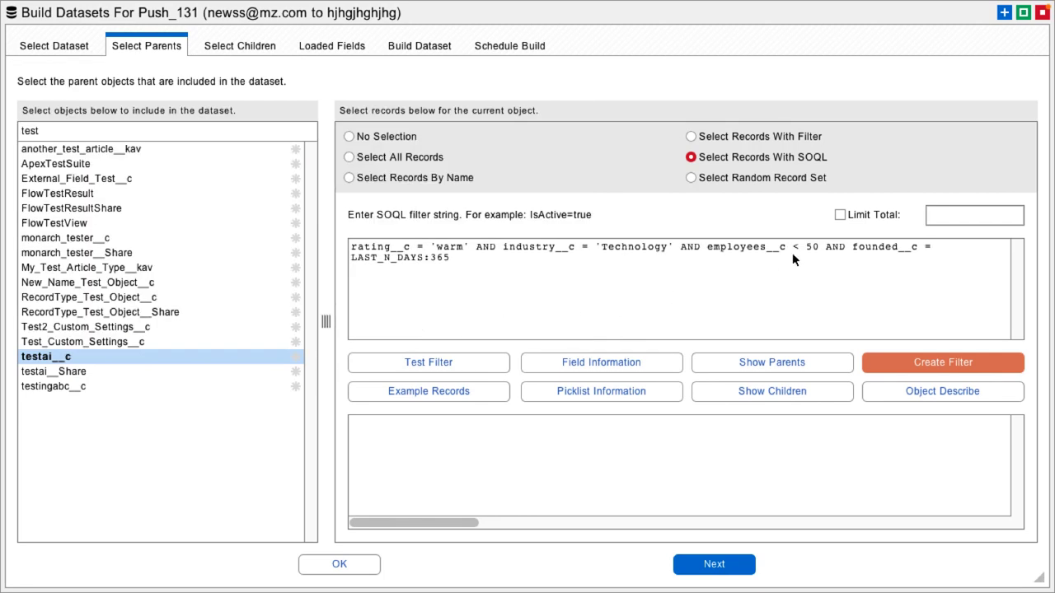
Set the employees__c limit in the testai__c filter to 5000, and load example records to check their field values.
{"action": "left_click", "coordinate": [818, 249]}
{"action": "type", "text": "00"}
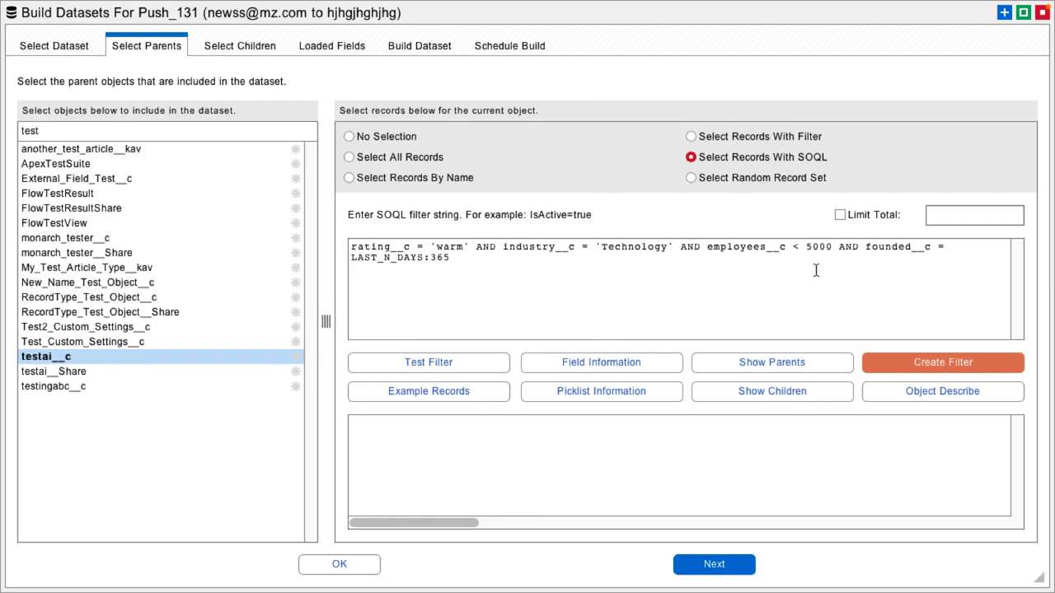
{"action": "left_click", "coordinate": [447, 392]}
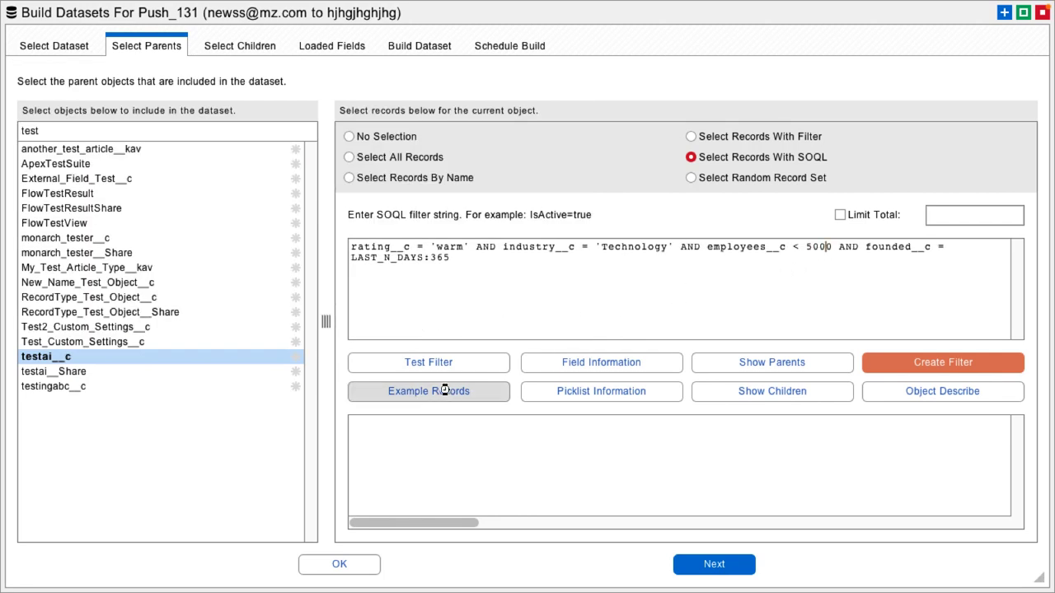
{"action": "scroll", "coordinate": [534, 466], "scroll_direction": "down", "scroll_amount": 2}
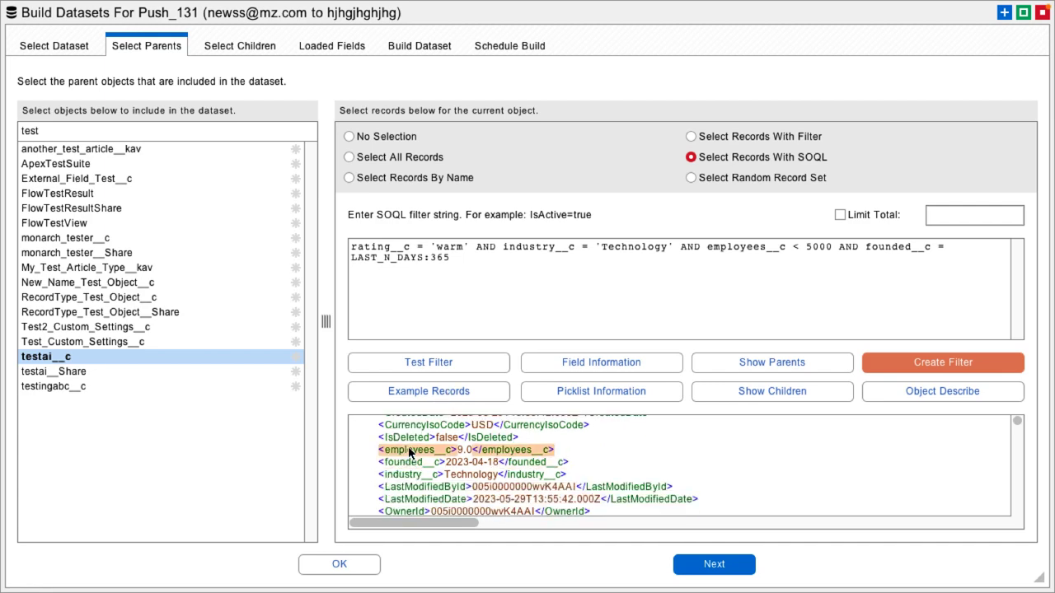
{"action": "scroll", "coordinate": [414, 455], "scroll_direction": "down", "scroll_amount": 5}
{"action": "scroll", "coordinate": [421, 455], "scroll_direction": "up", "scroll_amount": 4}
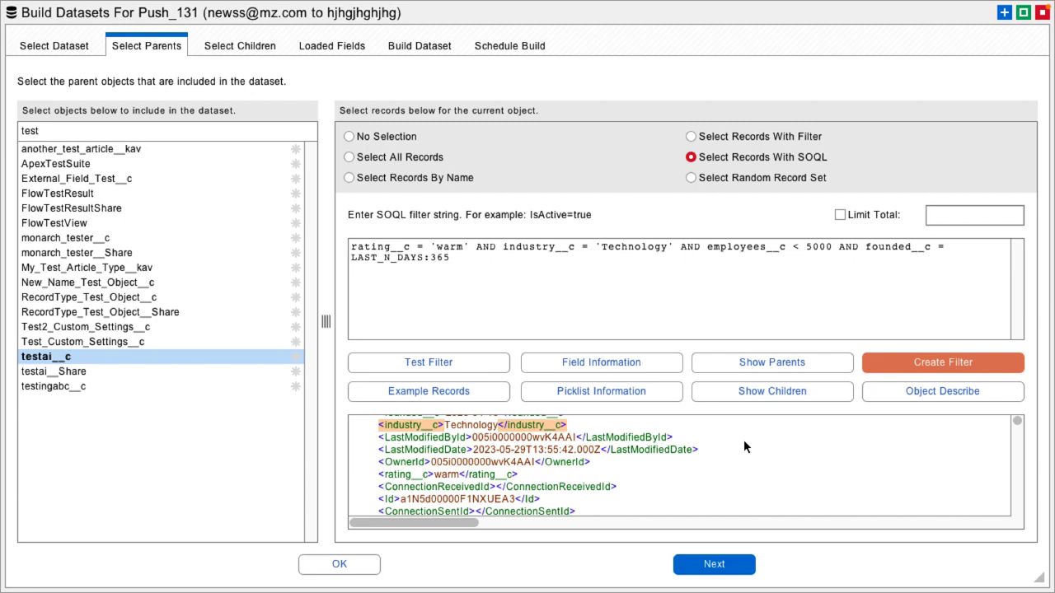
Proceed through the child object and loaded field selections without changes, and save and close the dataset.
{"action": "left_click", "coordinate": [714, 565]}
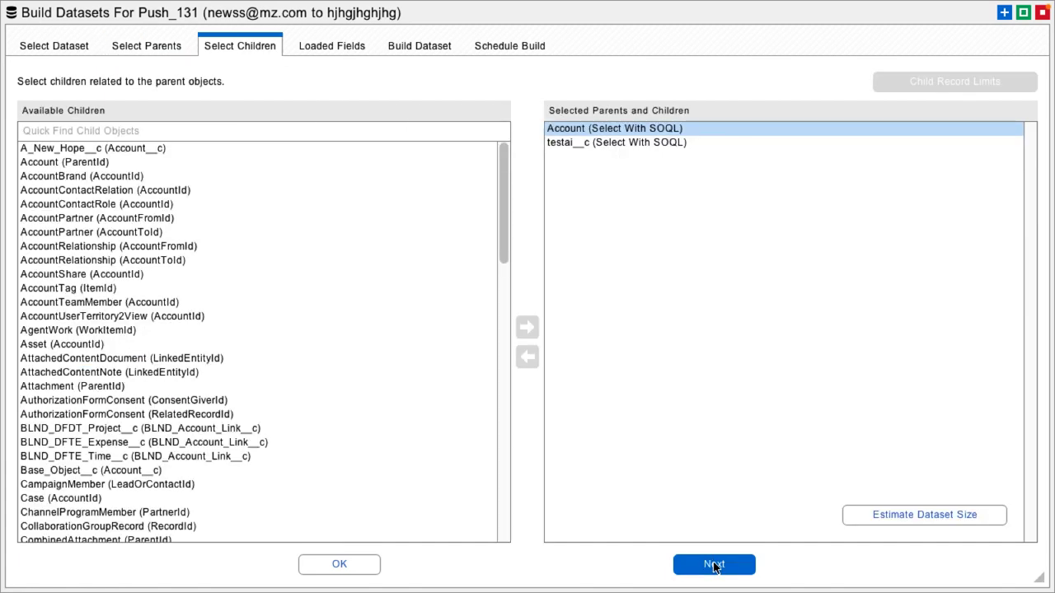
{"action": "left_click", "coordinate": [714, 564]}
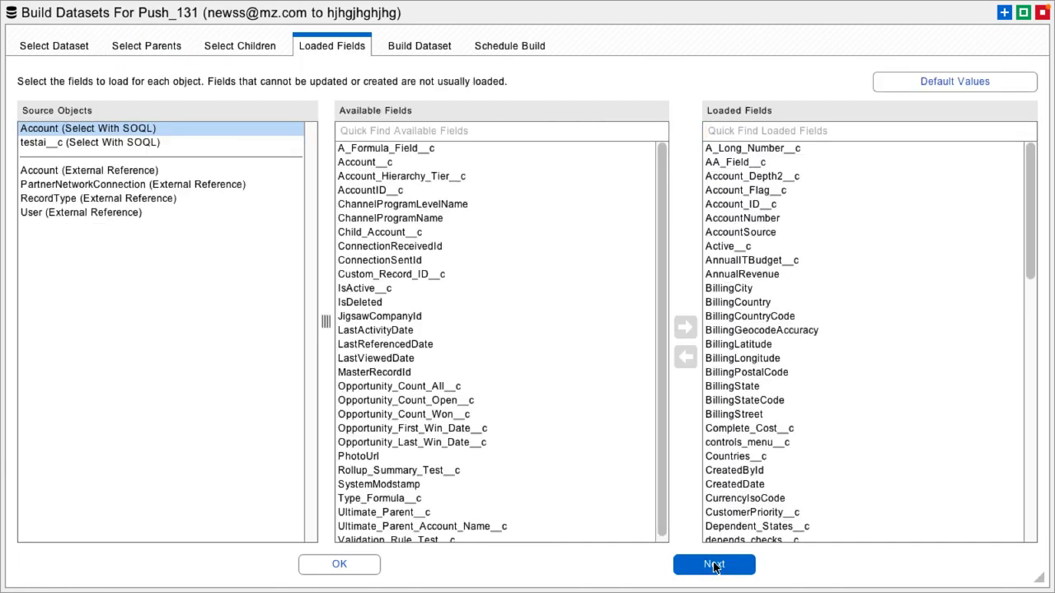
{"action": "left_click", "coordinate": [340, 565]}
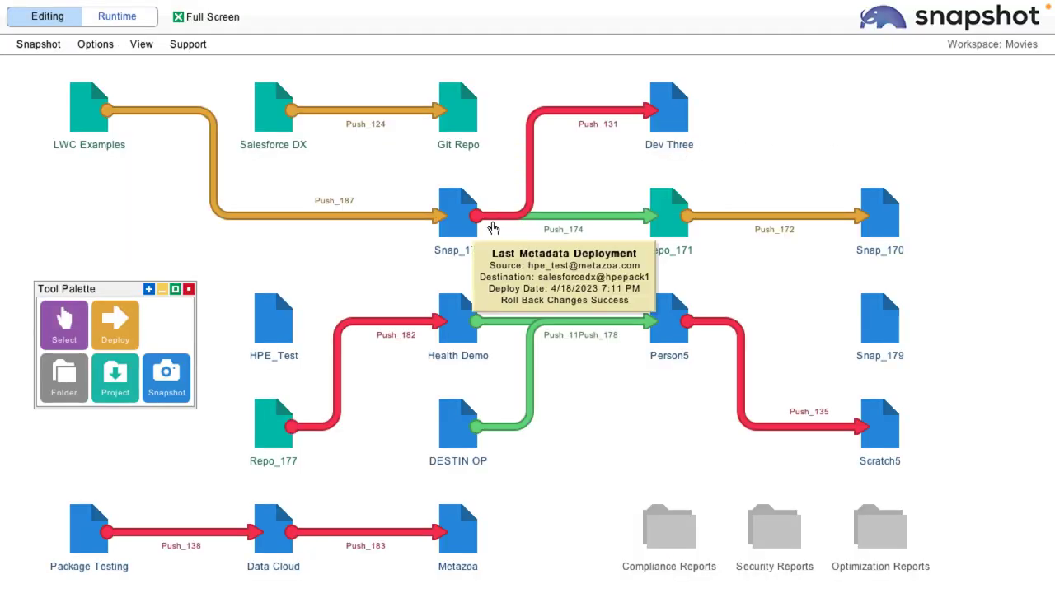
Open the Apex Code Quality report for the Snap_173 snapshot.
{"action": "right_click", "coordinate": [456, 217]}
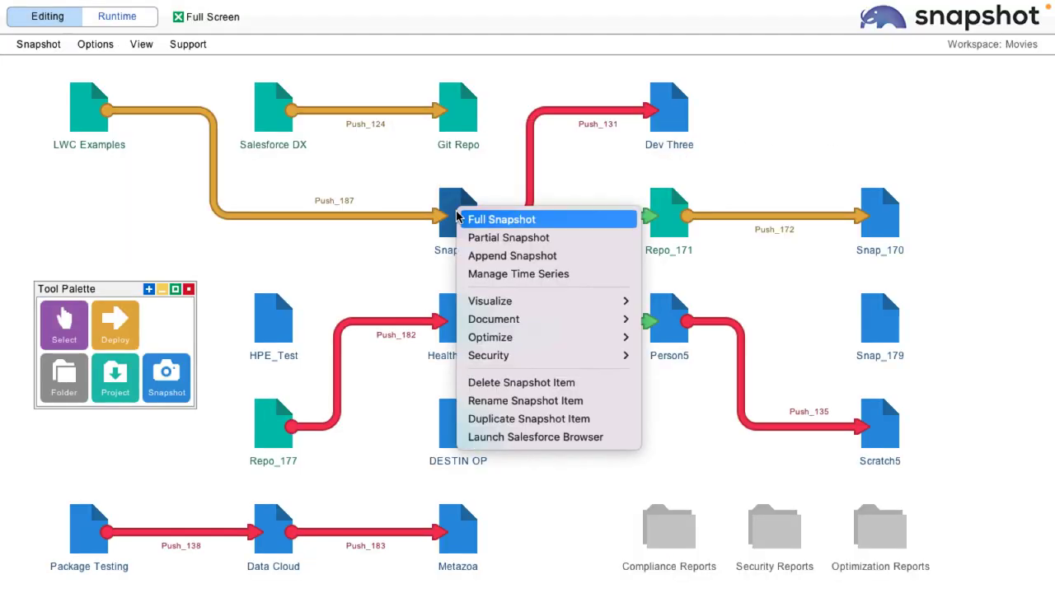
{"action": "mouse_move", "coordinate": [577, 337]}
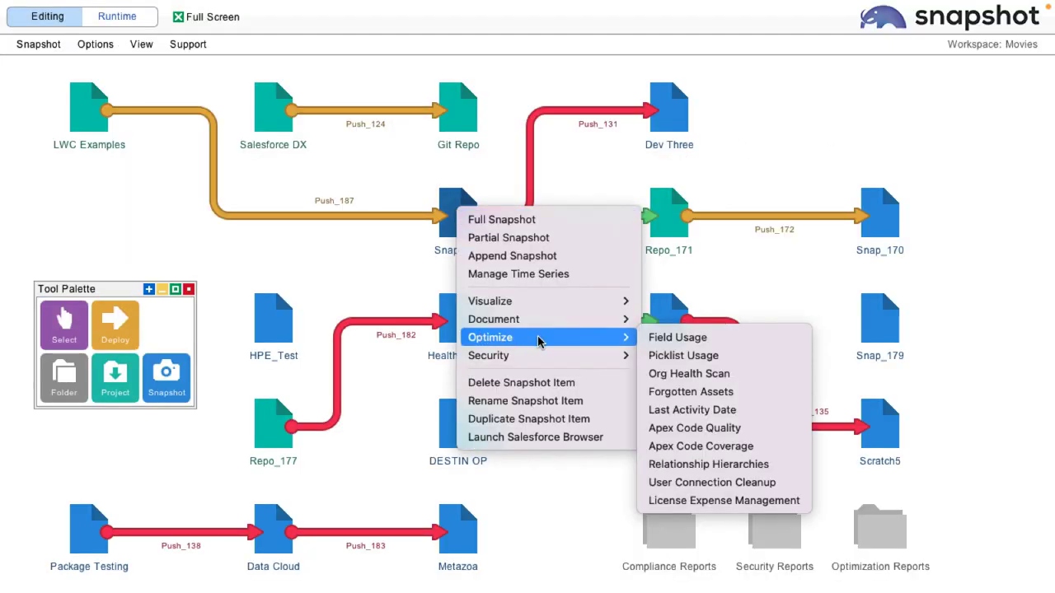
{"action": "left_click", "coordinate": [716, 427]}
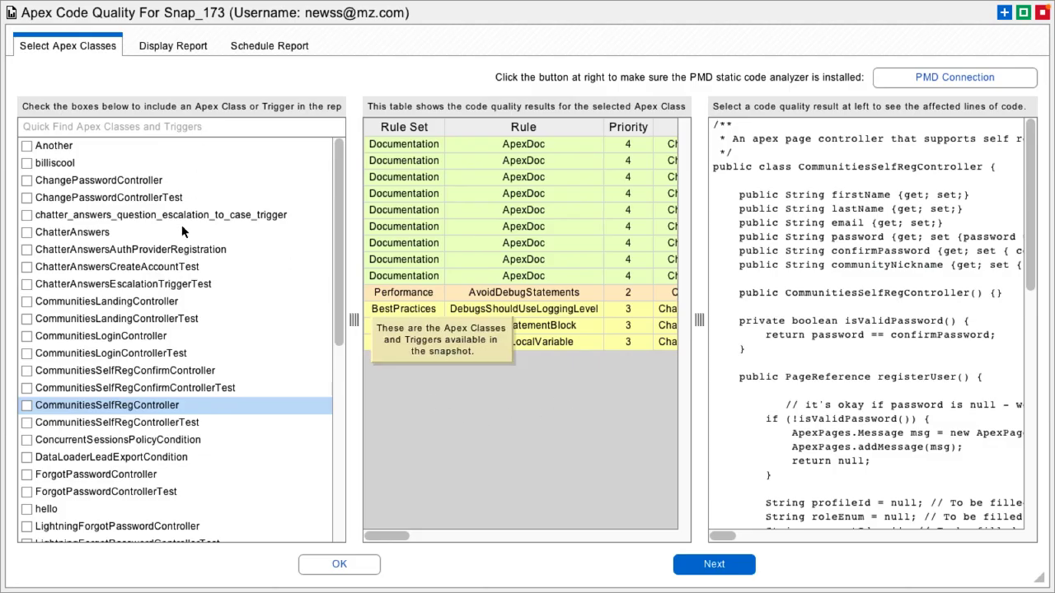
Examine the code lines affected by the ApexDoc, AvoidDebugStatements, EmptyStatementBlock and UnusedLocalVariable results for CommunitiesSelfRegController.
{"action": "left_click", "coordinate": [570, 176]}
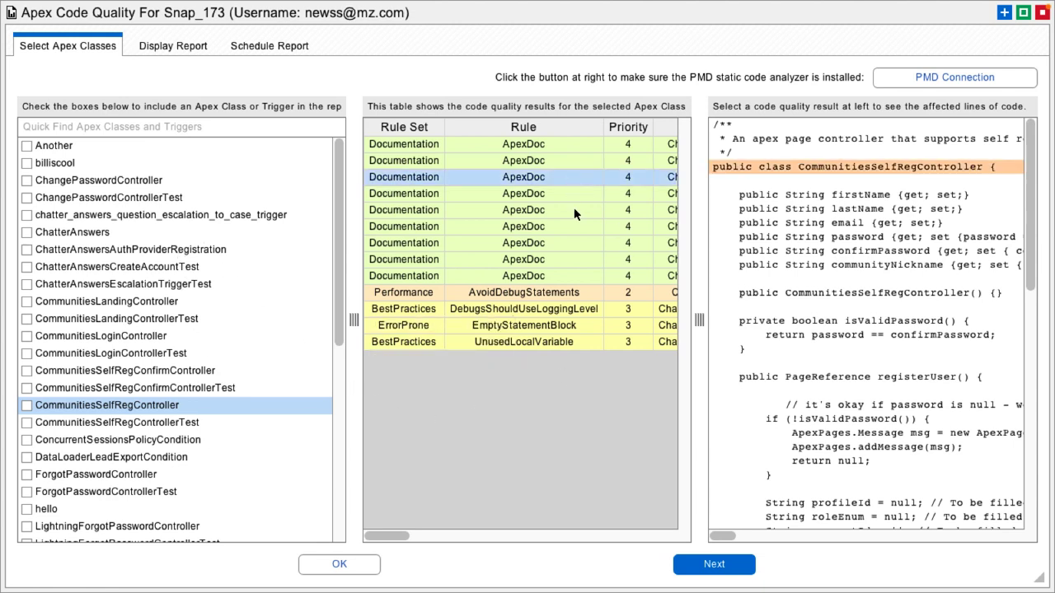
{"action": "left_click", "coordinate": [576, 209]}
{"action": "left_click", "coordinate": [578, 274]}
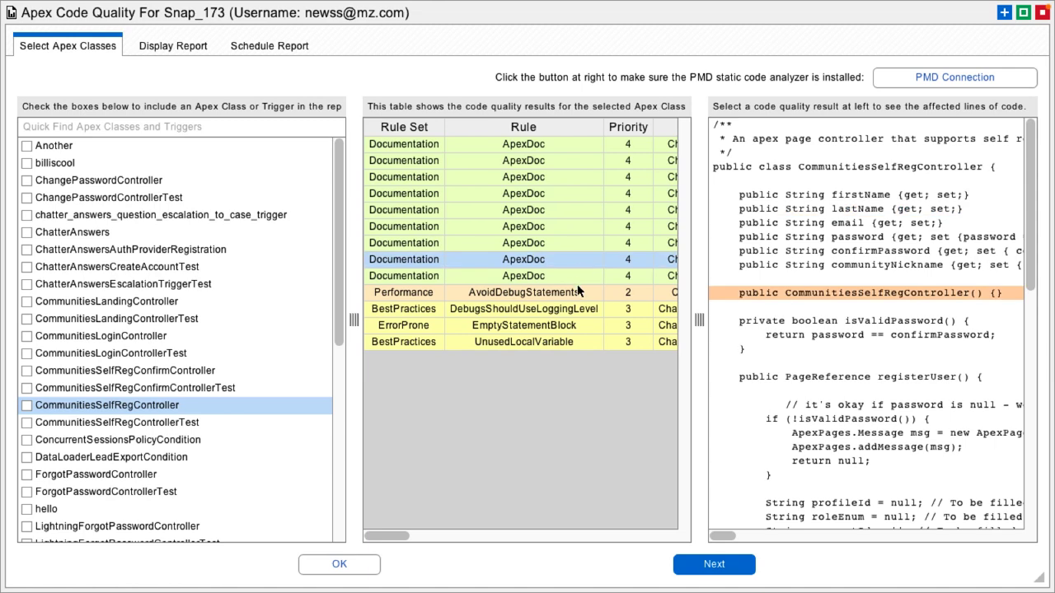
{"action": "left_click", "coordinate": [579, 290]}
{"action": "left_click", "coordinate": [577, 324]}
{"action": "left_click", "coordinate": [574, 340]}
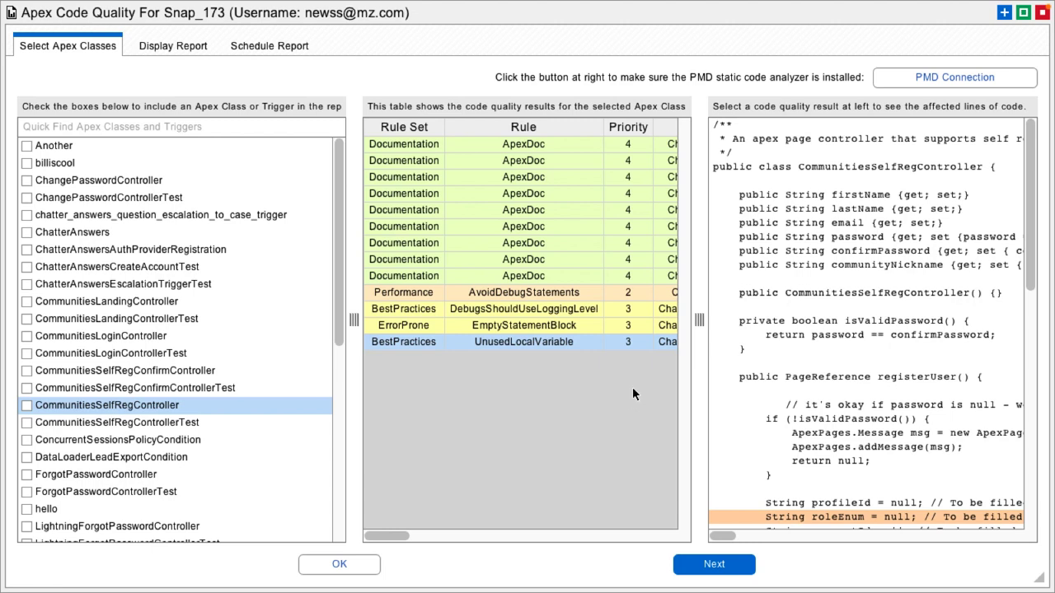
Generate an AI explanation of what the CommunitiesSelfRegController Apex class does.
{"action": "right_click", "coordinate": [782, 251]}
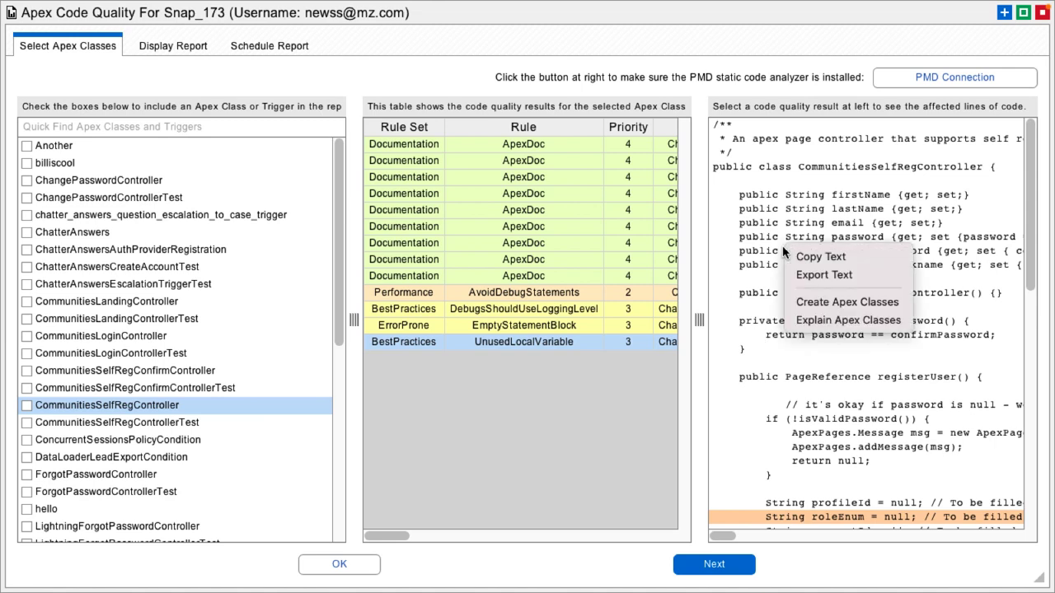
{"action": "left_click", "coordinate": [839, 323]}
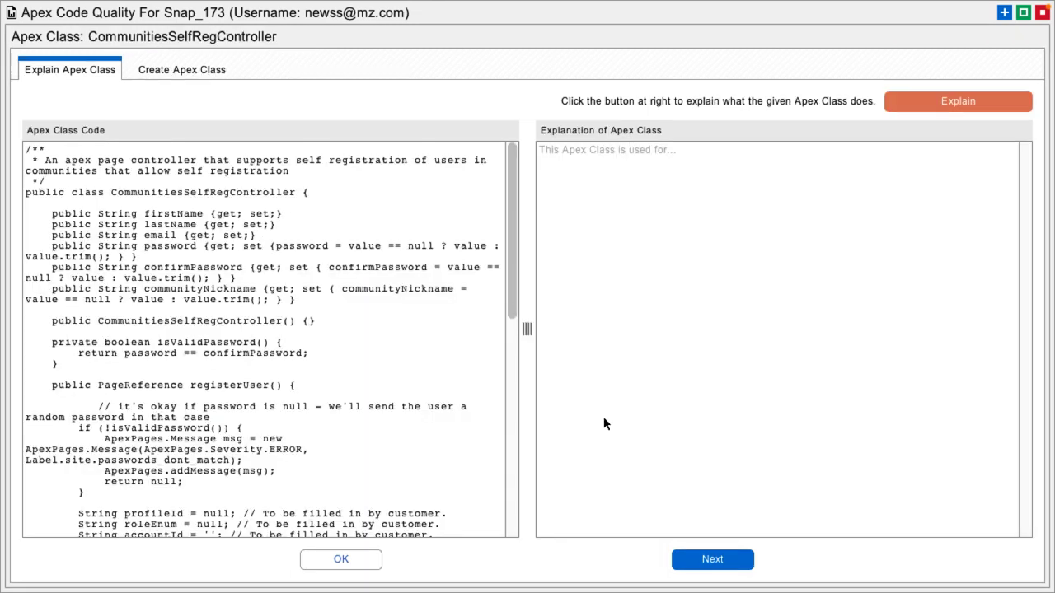
{"action": "left_click", "coordinate": [950, 102]}
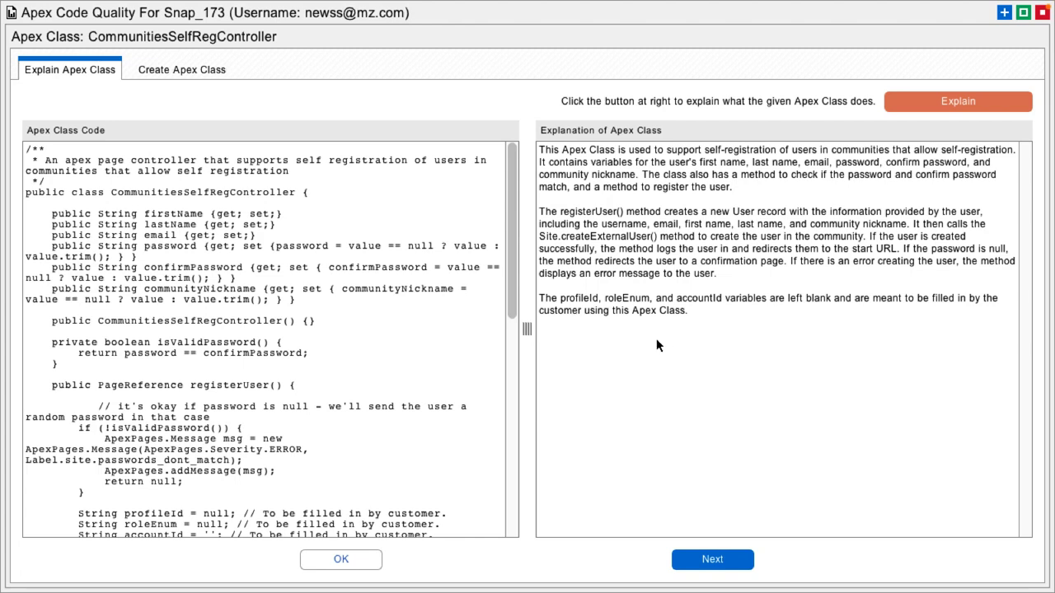
Generate an Apex class from the description "create an apex class that deletes any contacts that are not associated with any account", and widen the code area.
{"action": "left_click", "coordinate": [181, 70]}
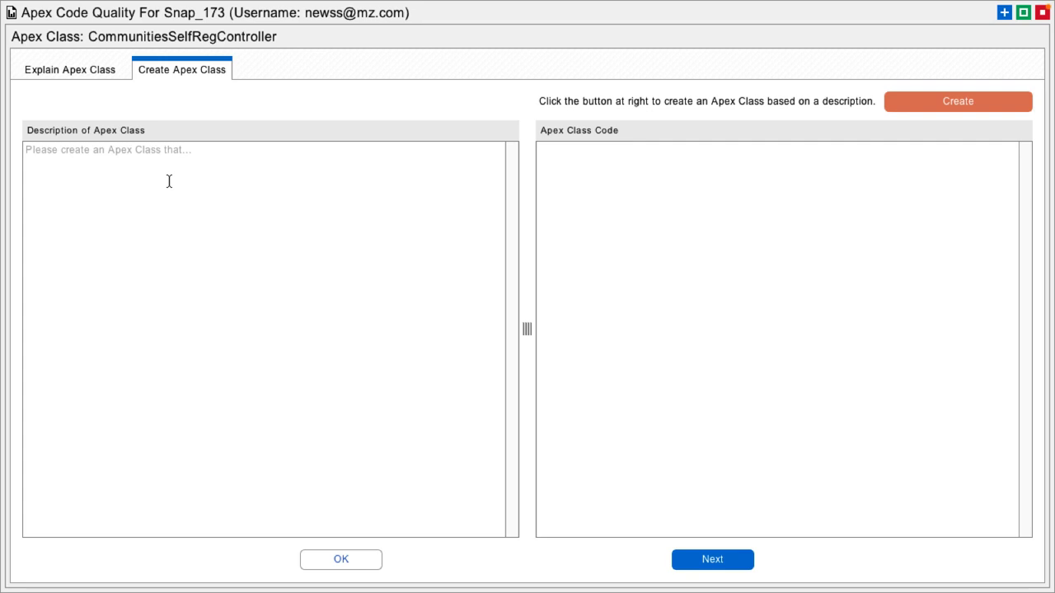
{"action": "type", "text": "create an apex class that deletes any contacts that are not associated with any account"}
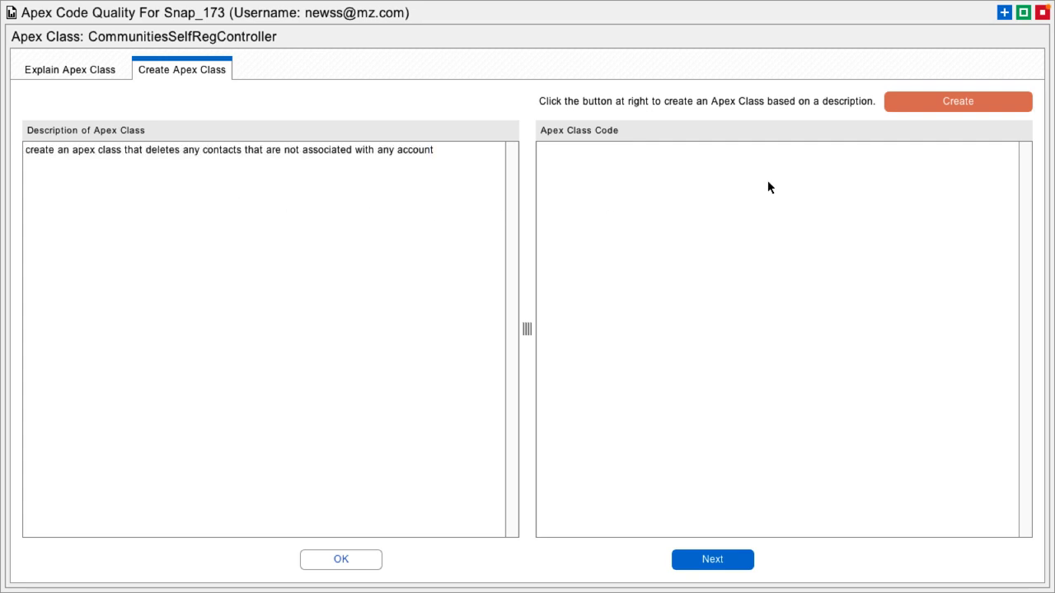
{"action": "left_click", "coordinate": [956, 102]}
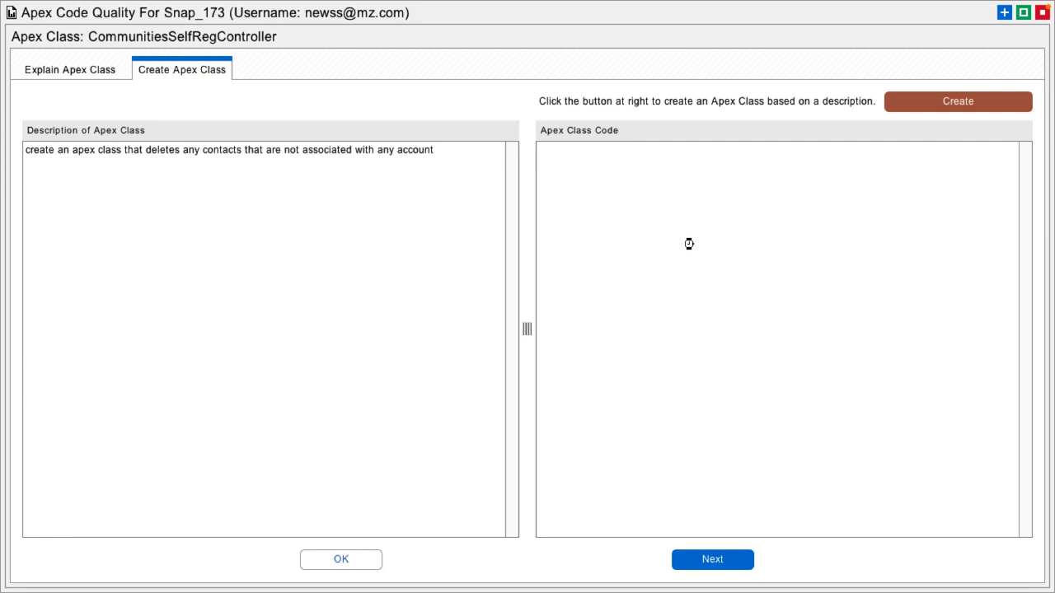
{"action": "left_click_drag", "start_coordinate": [524, 327], "coordinate": [203, 328]}
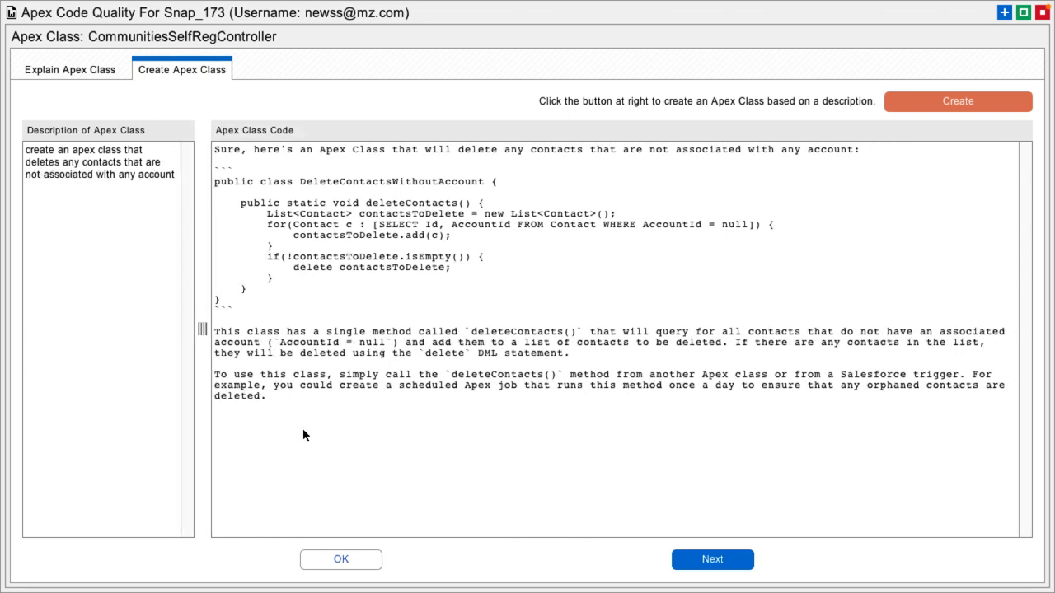
Examine the generated Apex class's usage notes and code, and close the Apex class and code quality windows.
{"action": "left_click_drag", "start_coordinate": [218, 332], "coordinate": [322, 400]}
{"action": "left_click", "coordinate": [327, 401]}
{"action": "left_click_drag", "start_coordinate": [216, 181], "coordinate": [274, 302]}
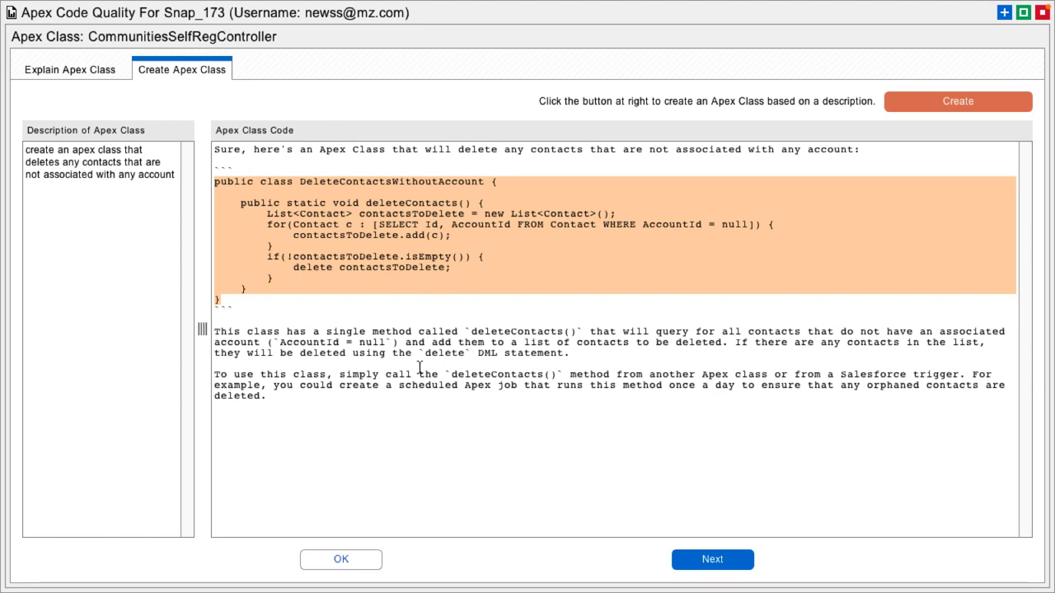
{"action": "left_click", "coordinate": [341, 559]}
{"action": "left_click", "coordinate": [341, 564]}
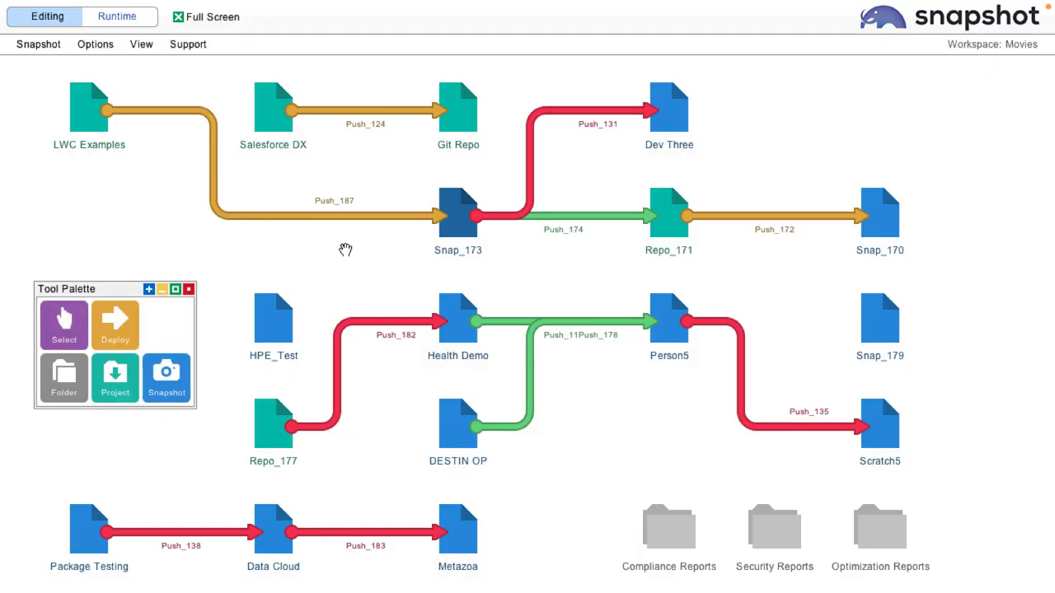